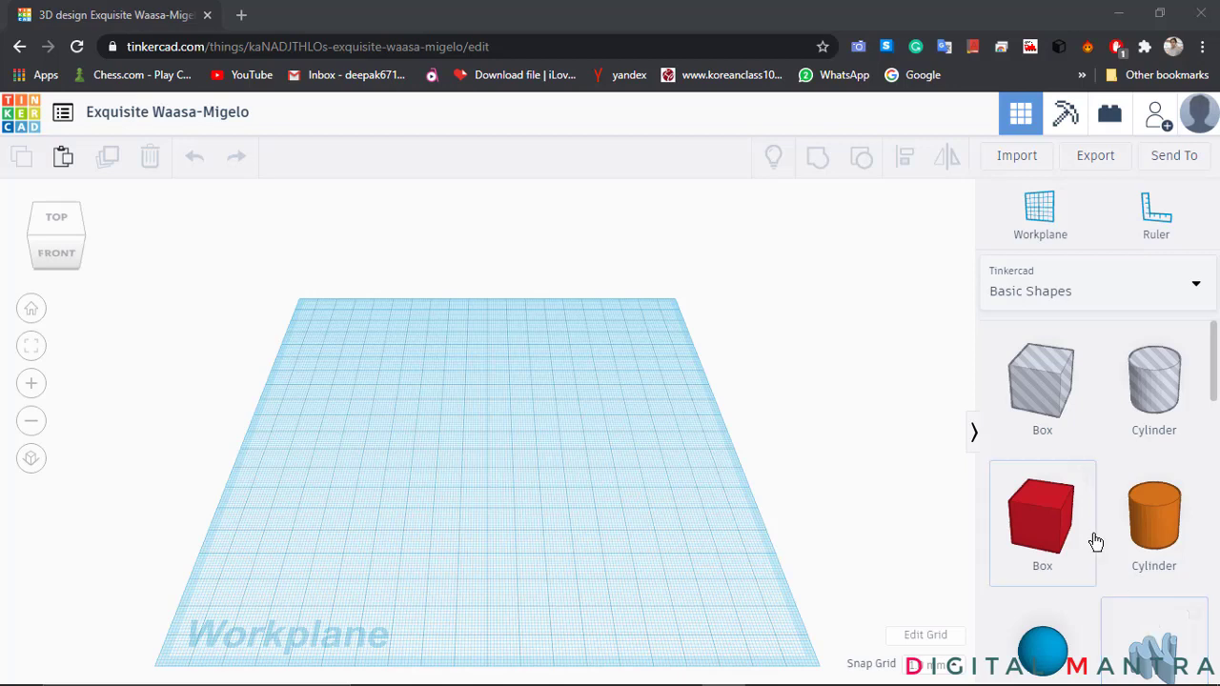
- Place the ruler near the workplane's front-left corner and shift its origin slightly outward
click(1174, 211)
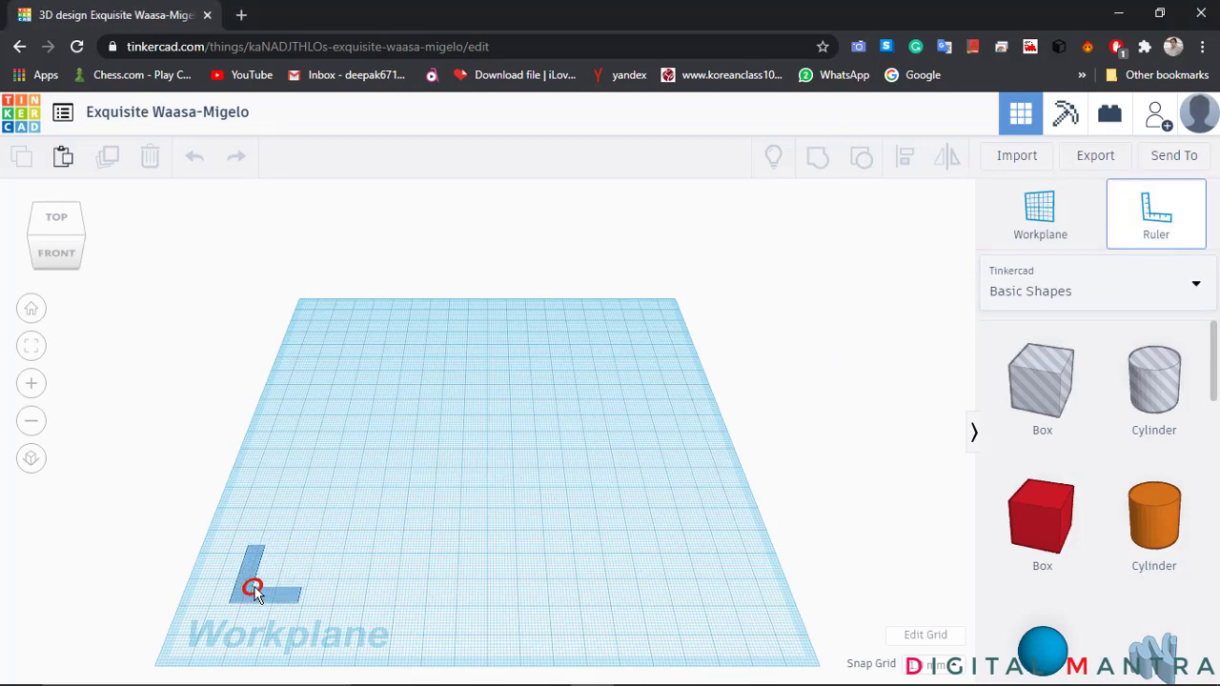
click(253, 589)
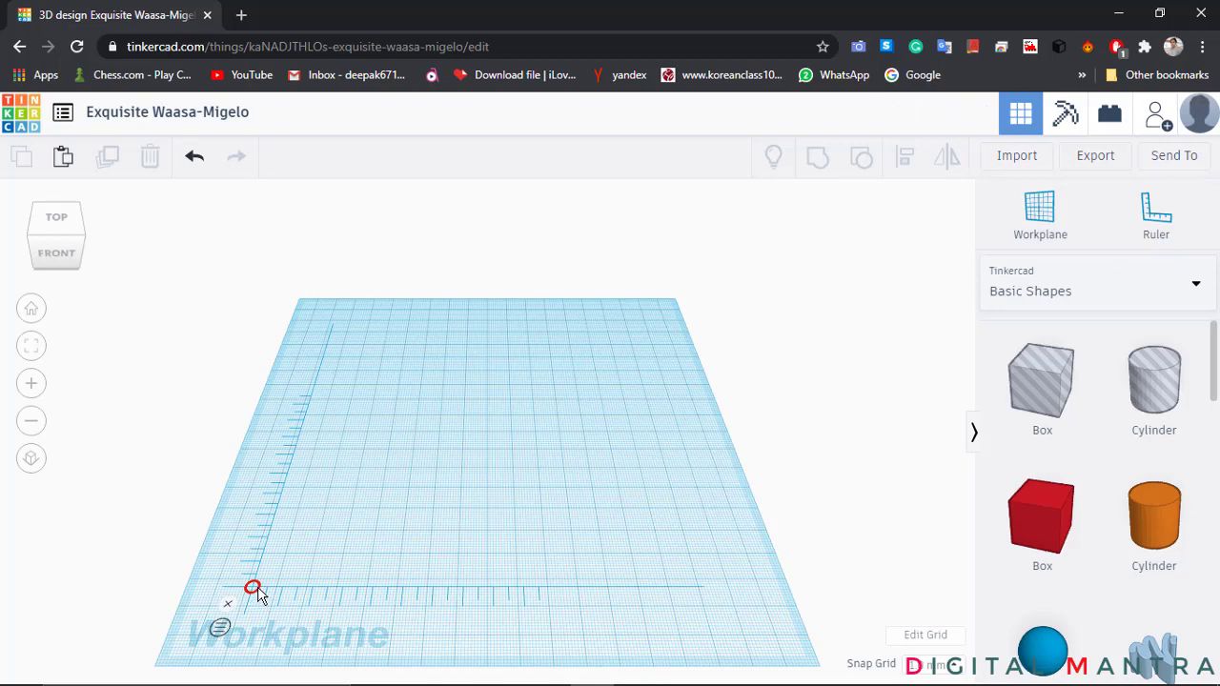
mouse_move(257, 589)
mouse_down()
mouse_move(286, 563)
mouse_move(428, 501)
mouse_move(488, 549)
mouse_move(348, 553)
mouse_move(400, 501)
mouse_move(363, 581)
mouse_move(241, 596)
mouse_up()
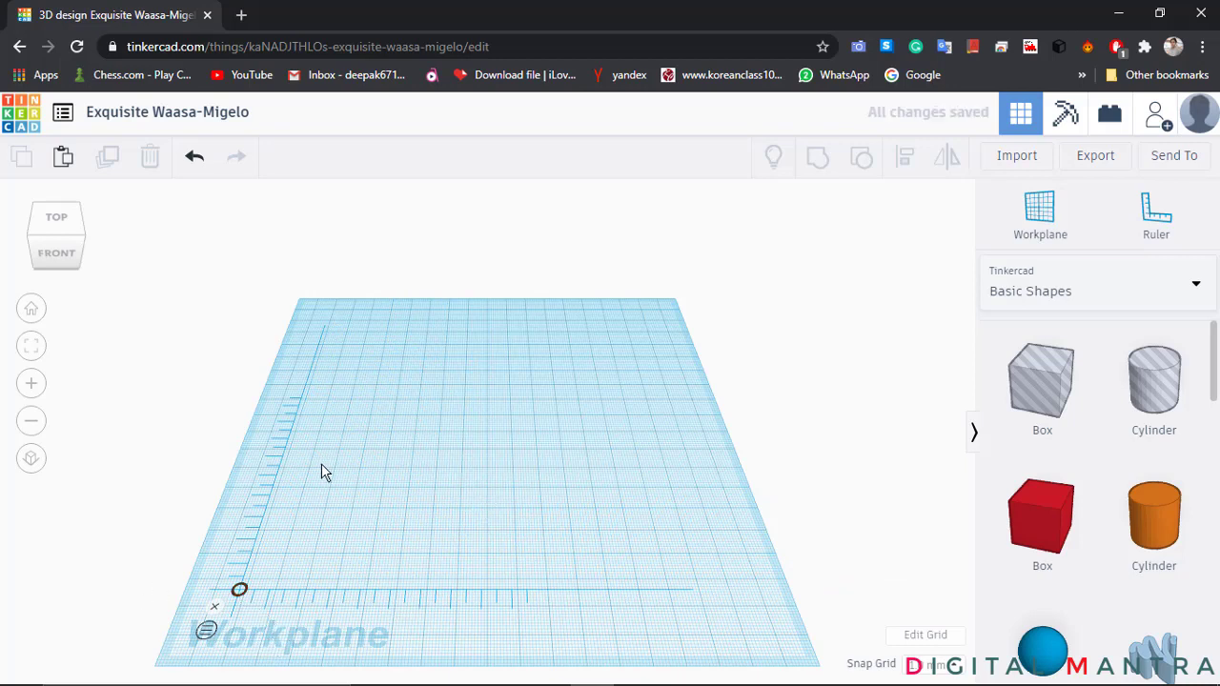
scroll(318, 525, down, 3)
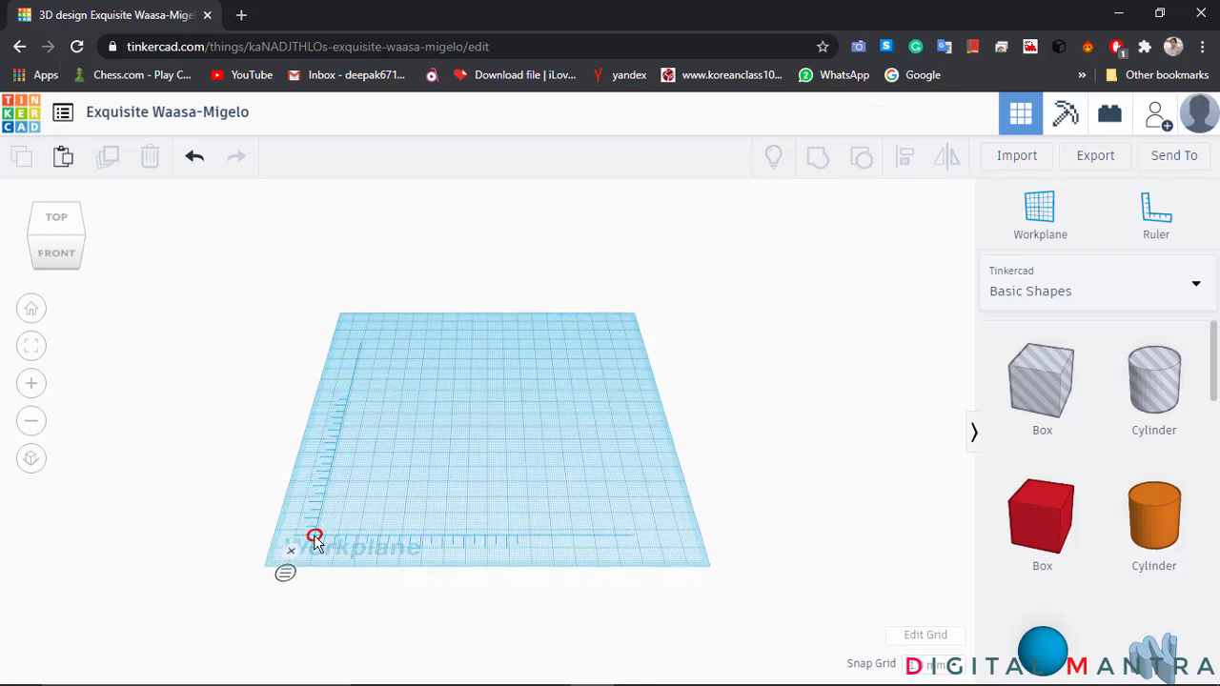
click(315, 541)
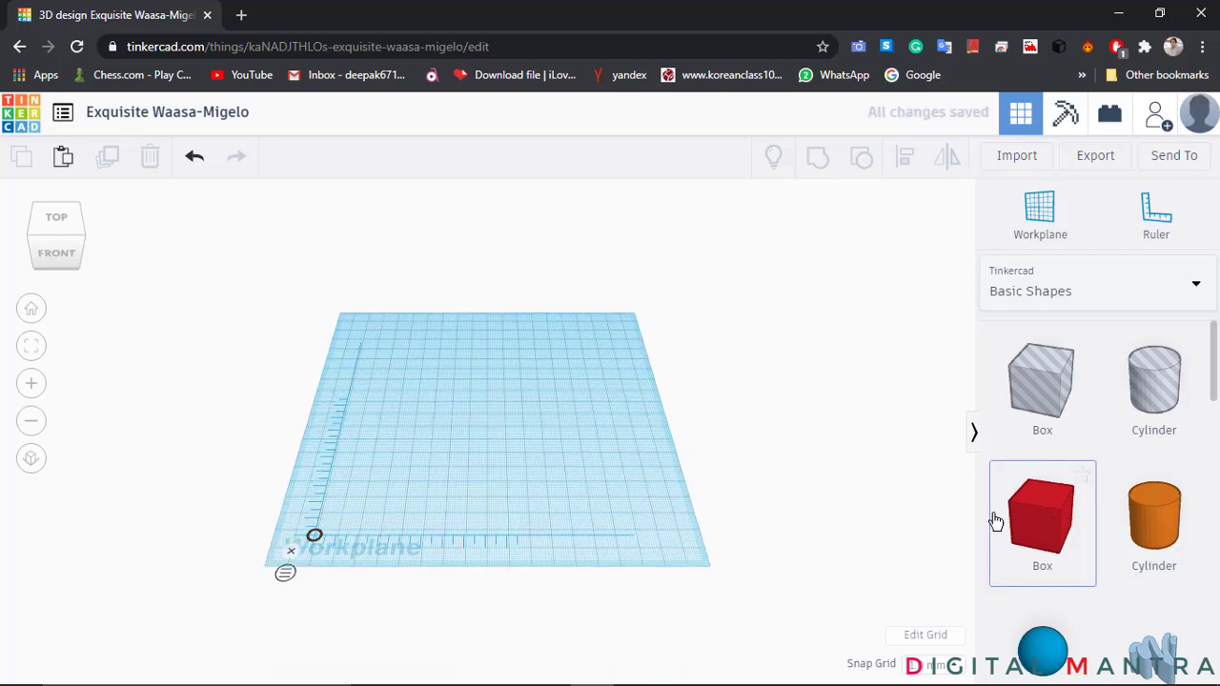
- Place a solid box on the workplane, about 33 mm across and 55 mm back from the ruler origin
drag(995, 520, 452, 456)
scroll(502, 422, up, 1)
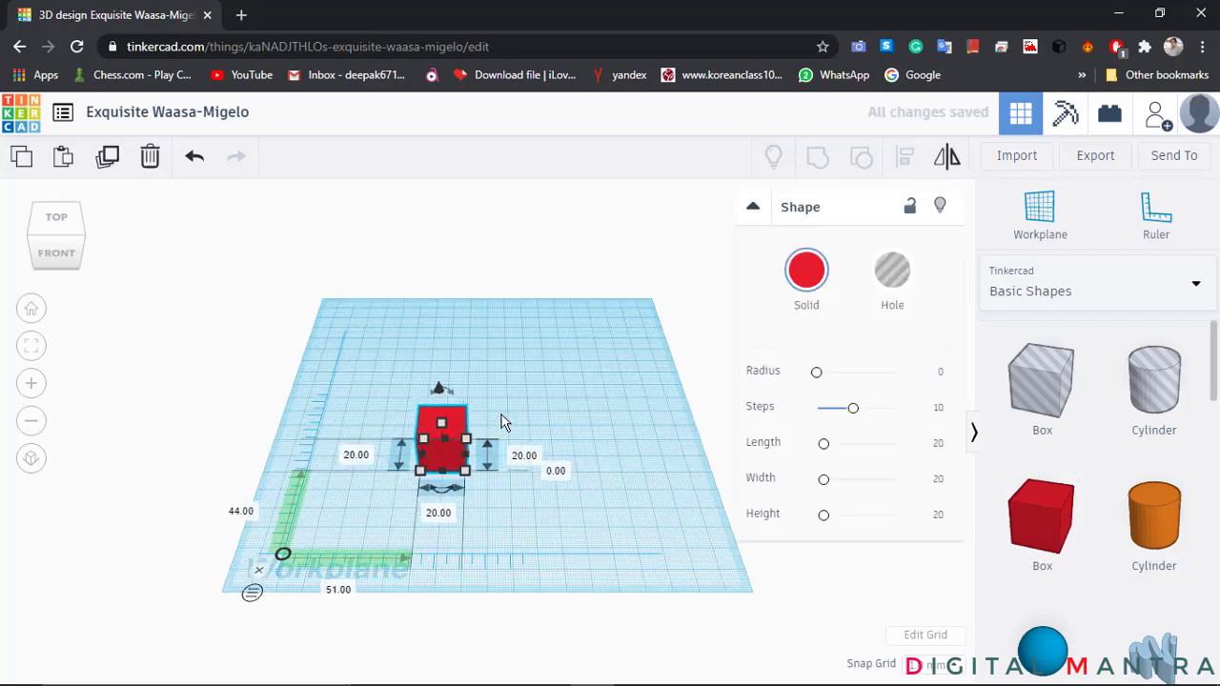
scroll(502, 423, up, 1)
scroll(536, 408, up, 1)
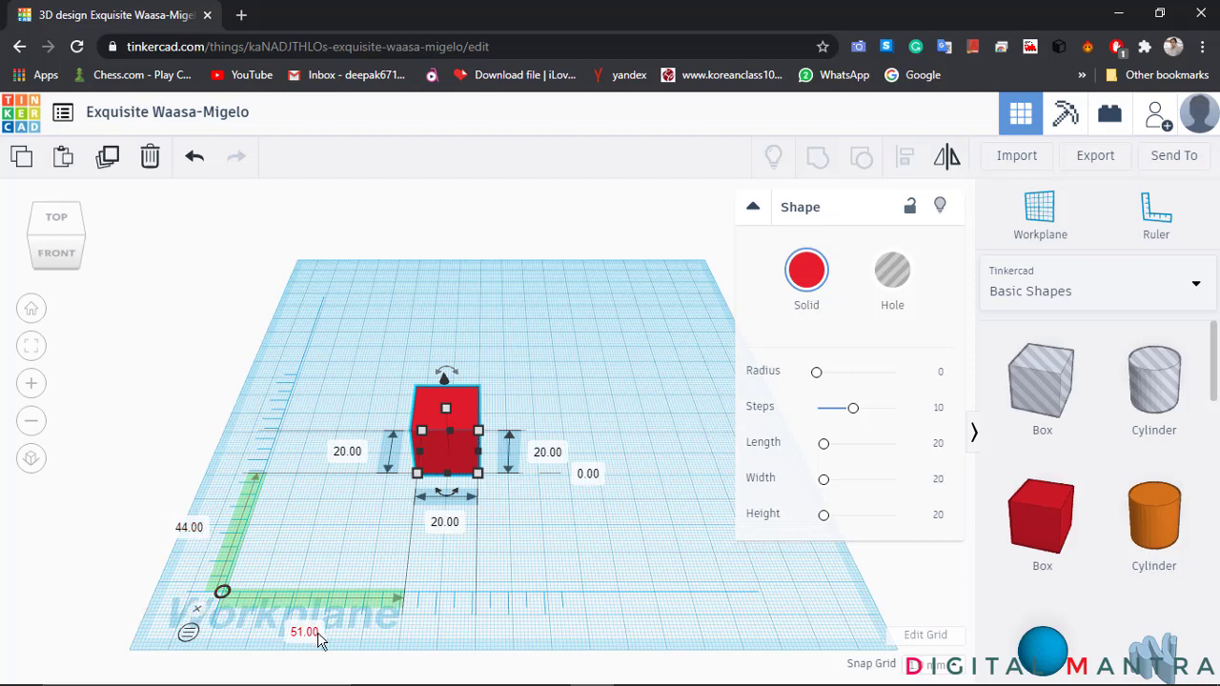
drag(443, 426, 372, 467)
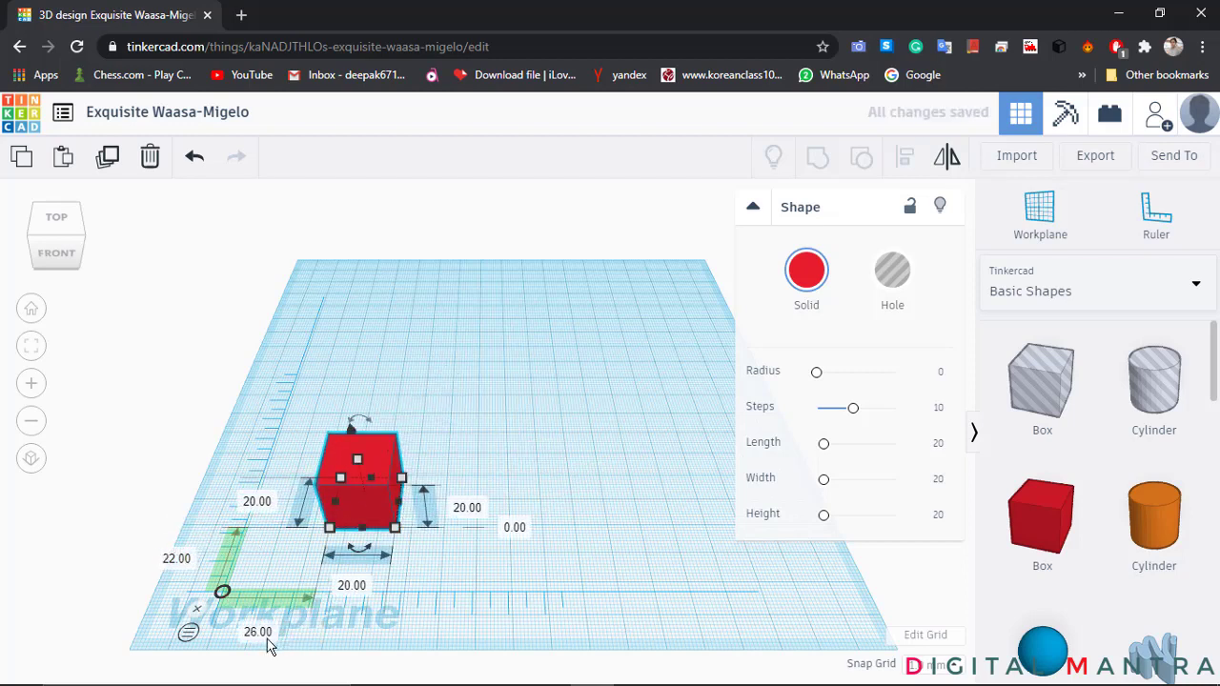
drag(375, 455, 410, 378)
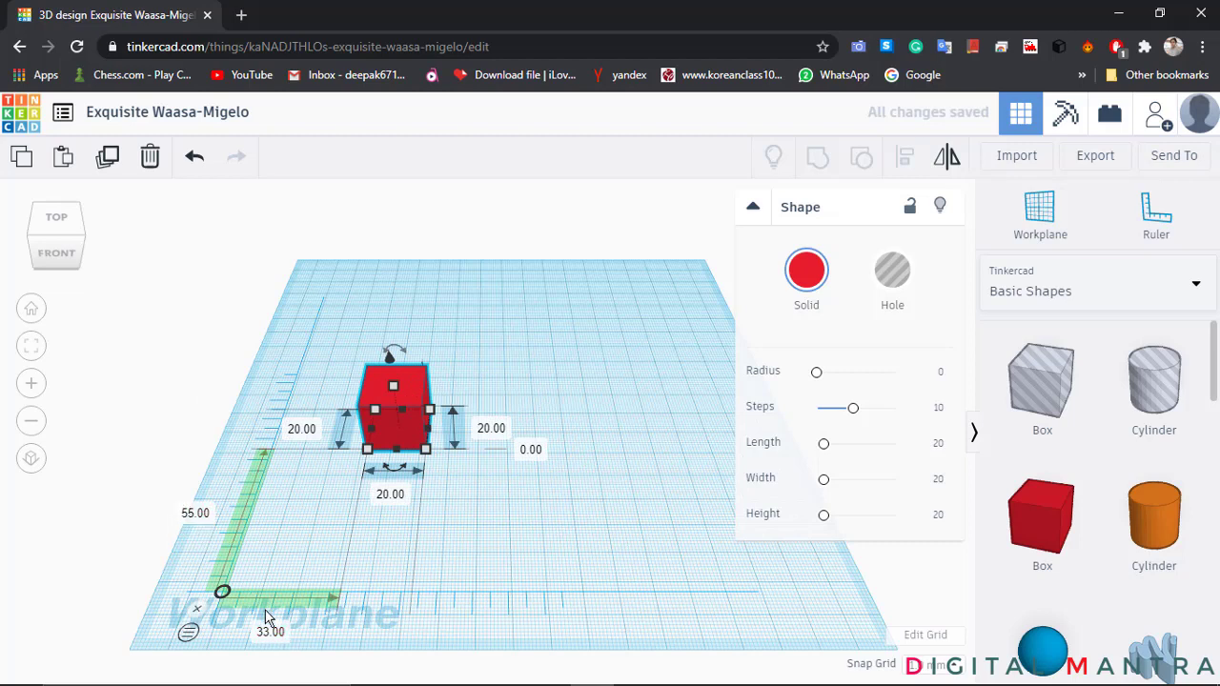
- Set the box's distance from the ruler origin to 40 mm back and 30 mm across
click(204, 515)
text(40)
key(Return)
click(273, 632)
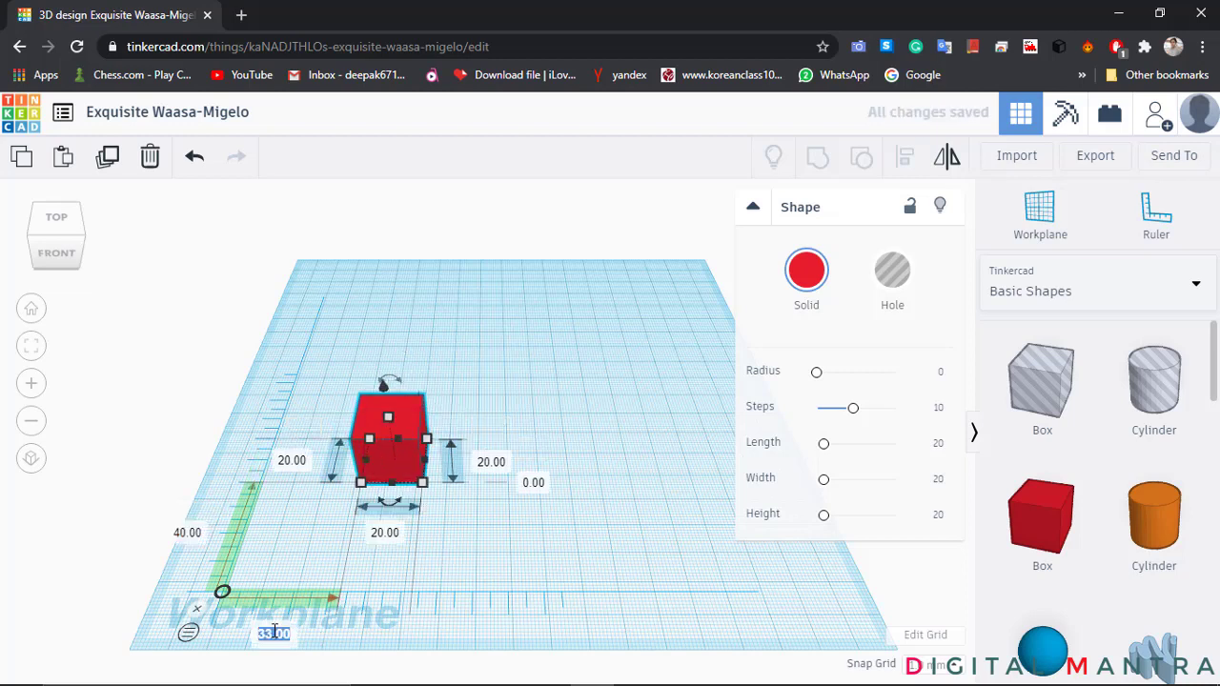
text(30)
key(Return)
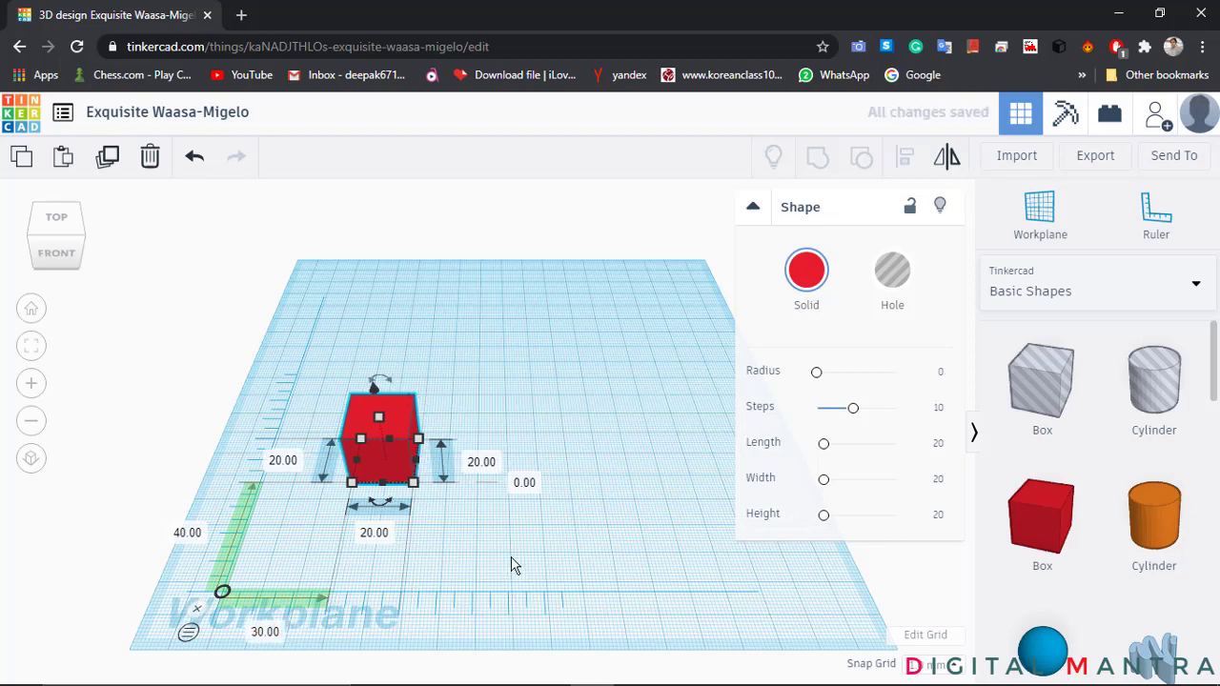
click(468, 542)
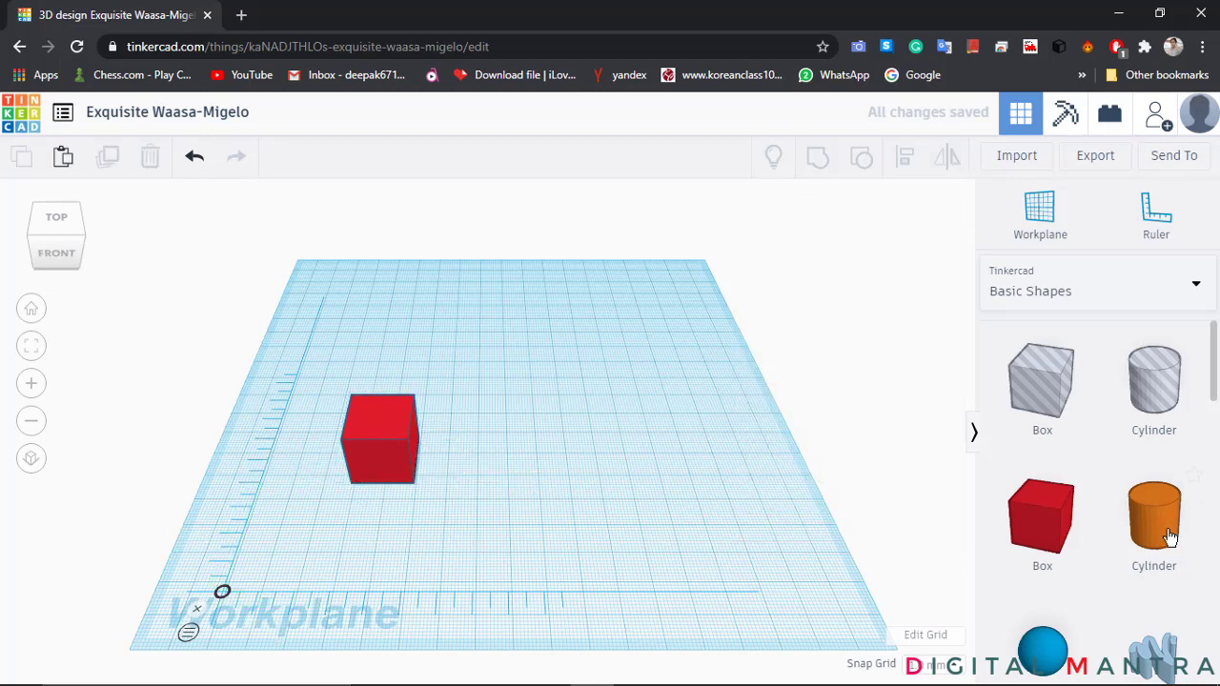
drag(1164, 534, 580, 515)
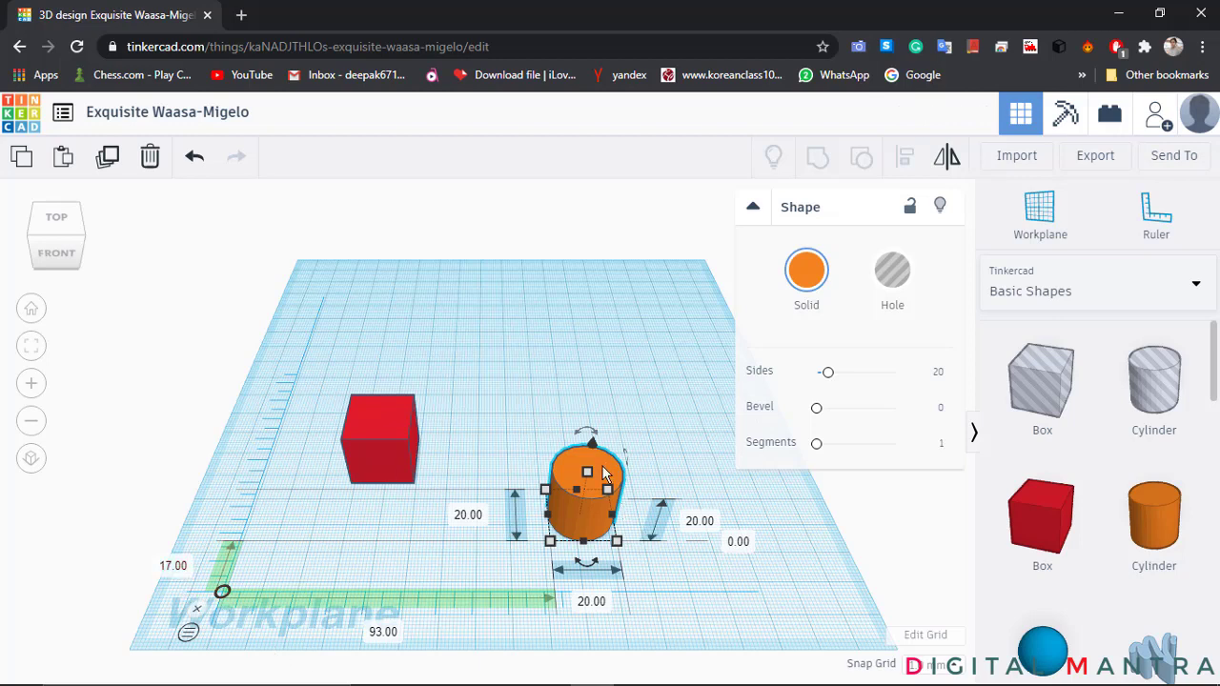
drag(602, 474, 622, 355)
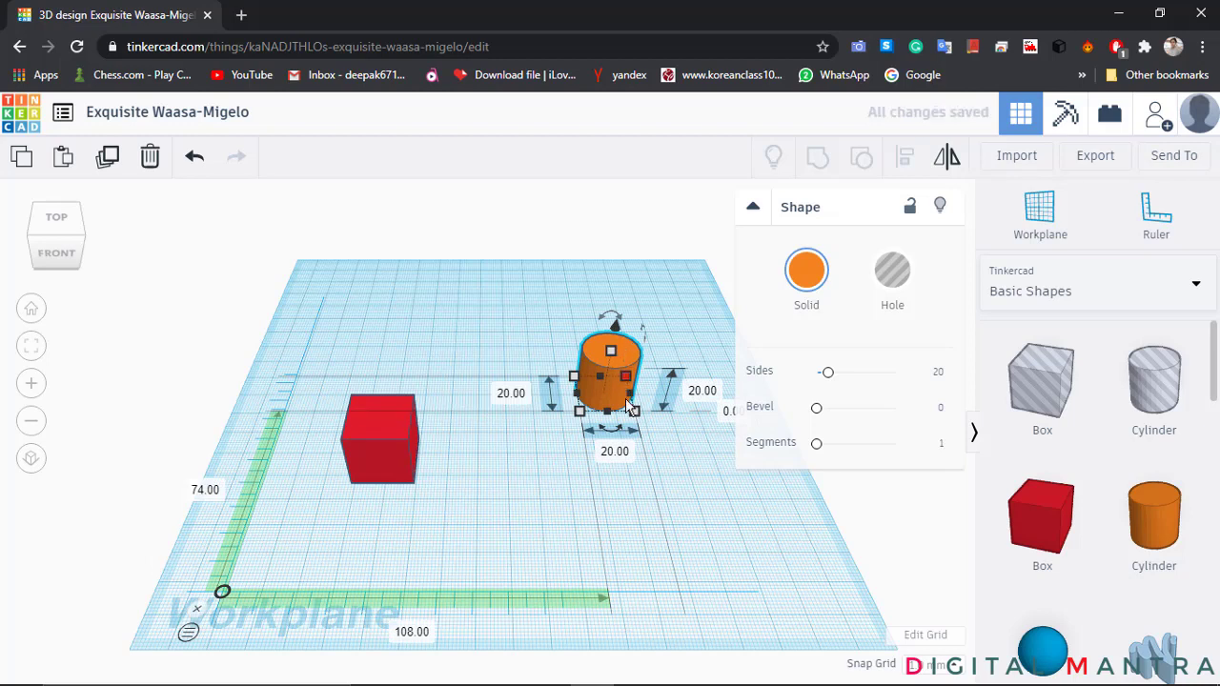
click(647, 490)
click(621, 380)
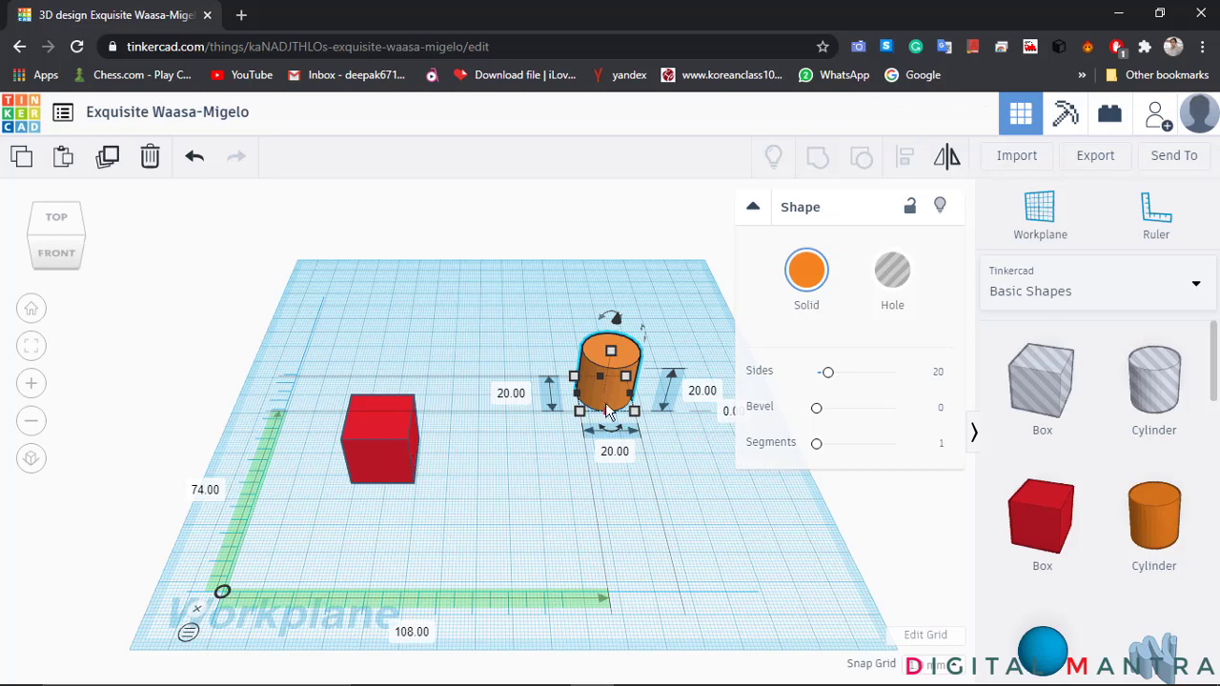
key(Delete)
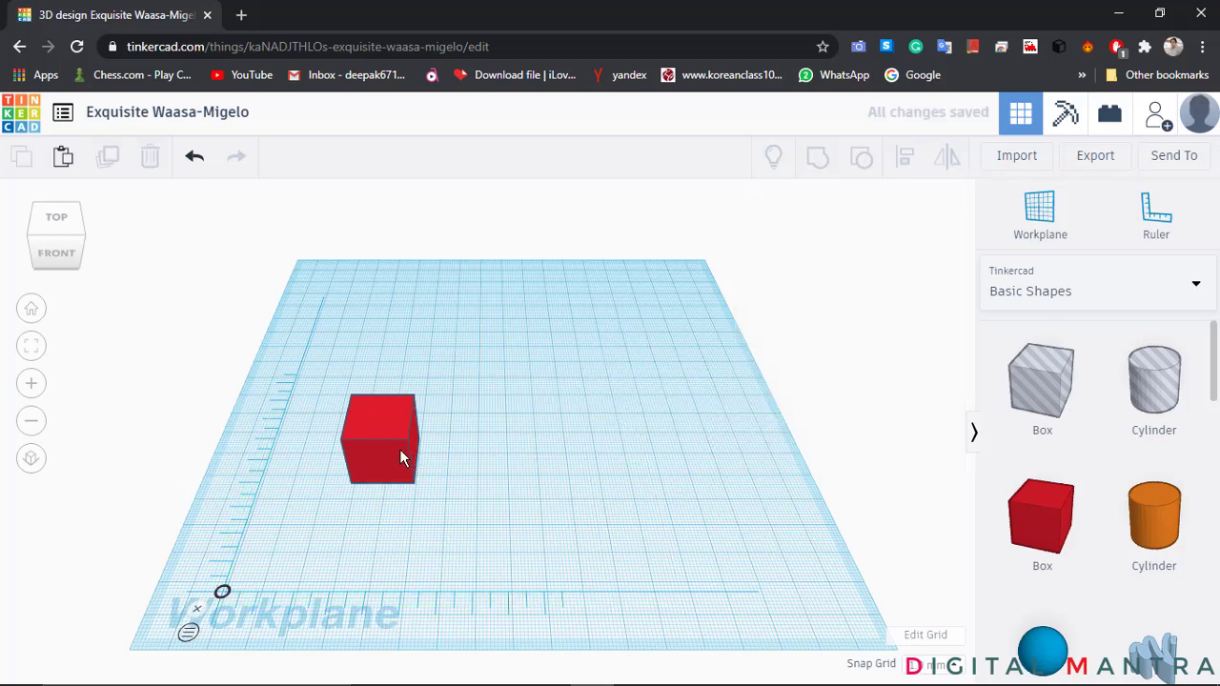
- Set the red box's height to 5 mm and its width to 30 mm
click(400, 458)
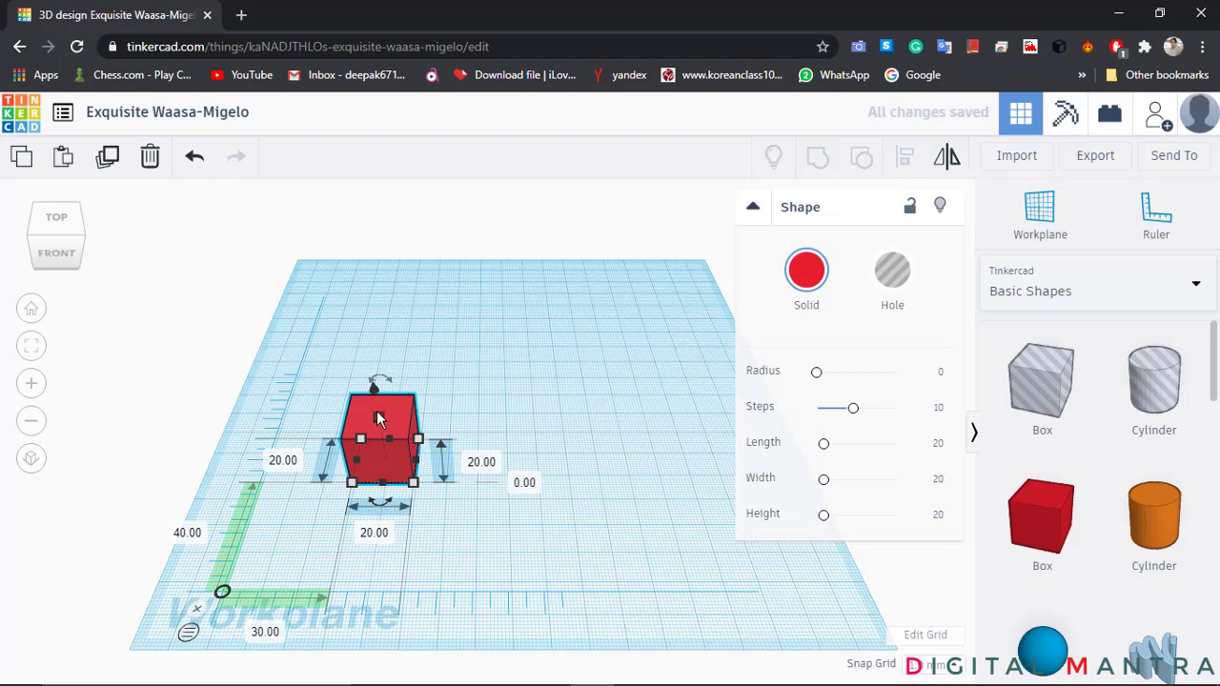
click(481, 463)
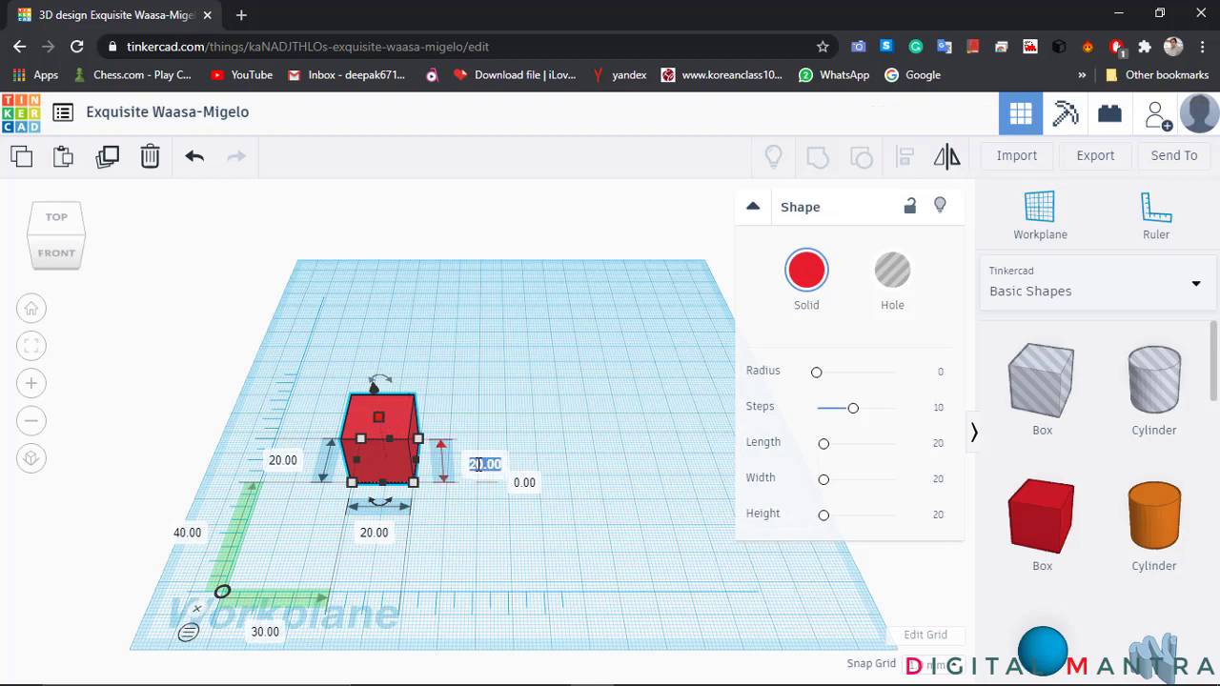
text(5)
key(Return)
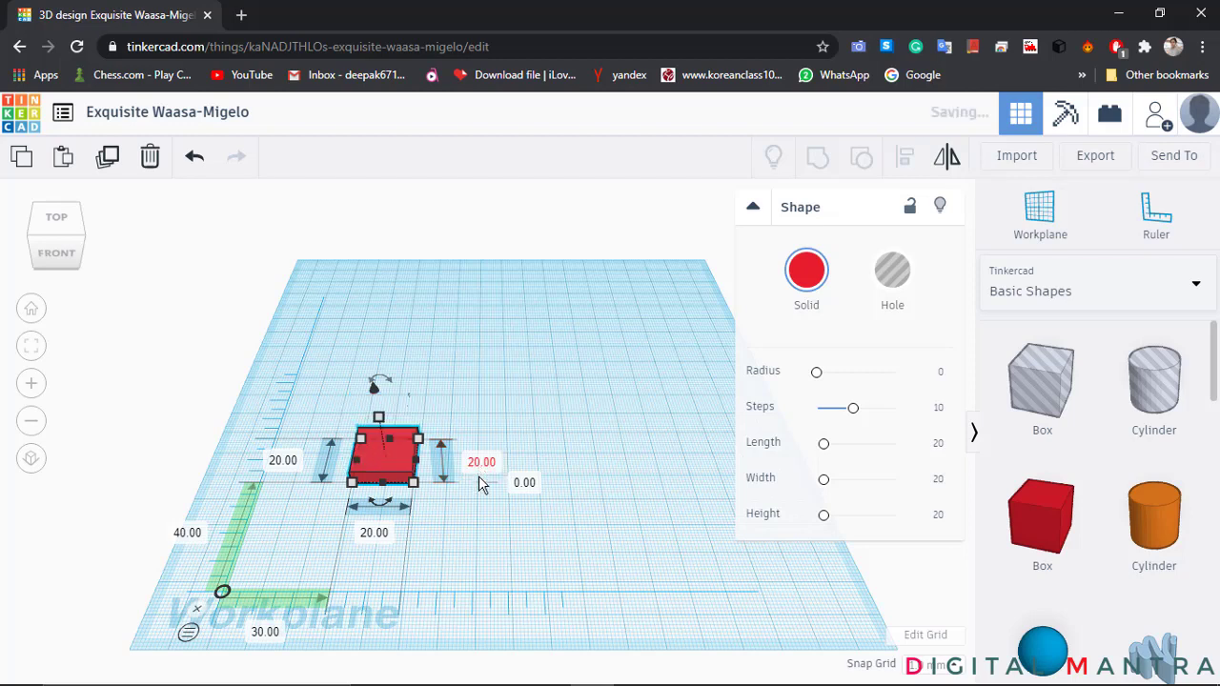
click(378, 533)
text(30)
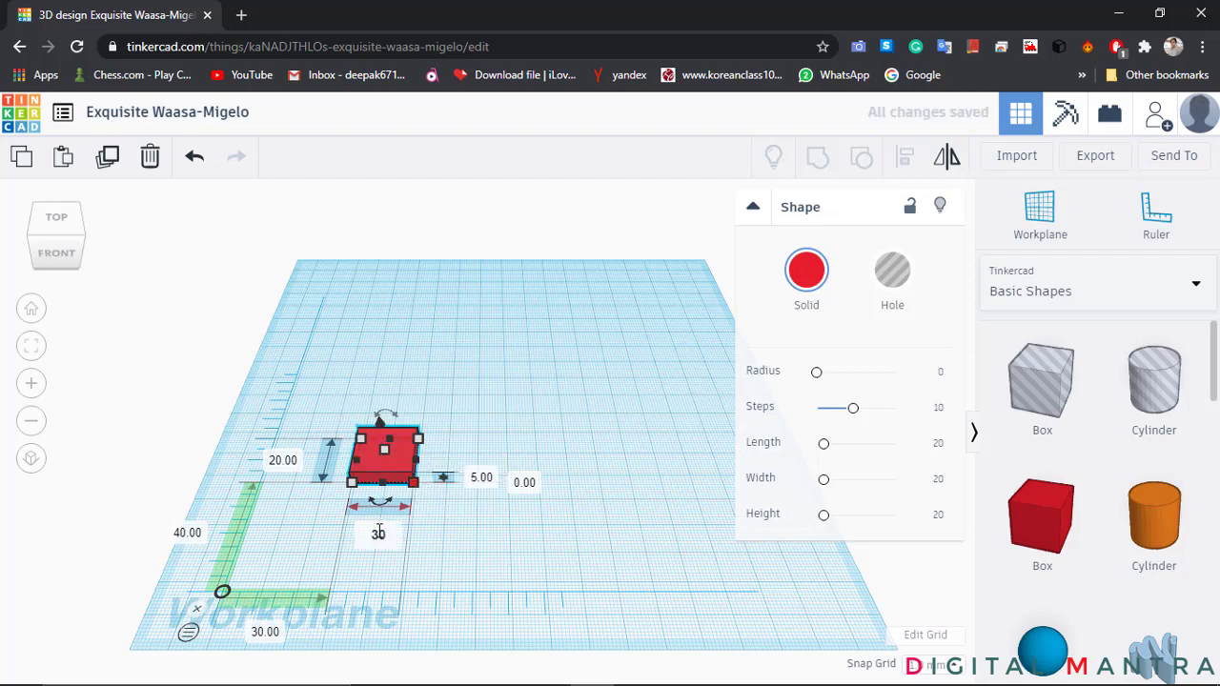
key(Return)
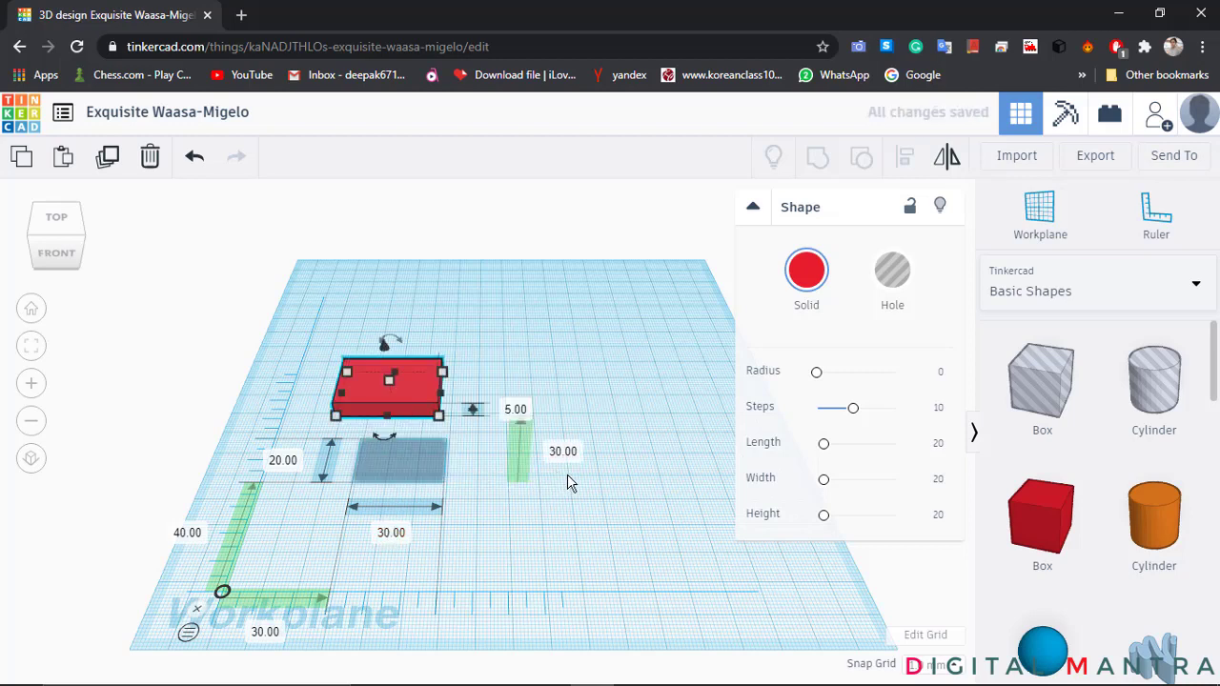
- Undo the box's lift above the workplane and set its depth to 30 mm
key(ctrl+z)
click(285, 461)
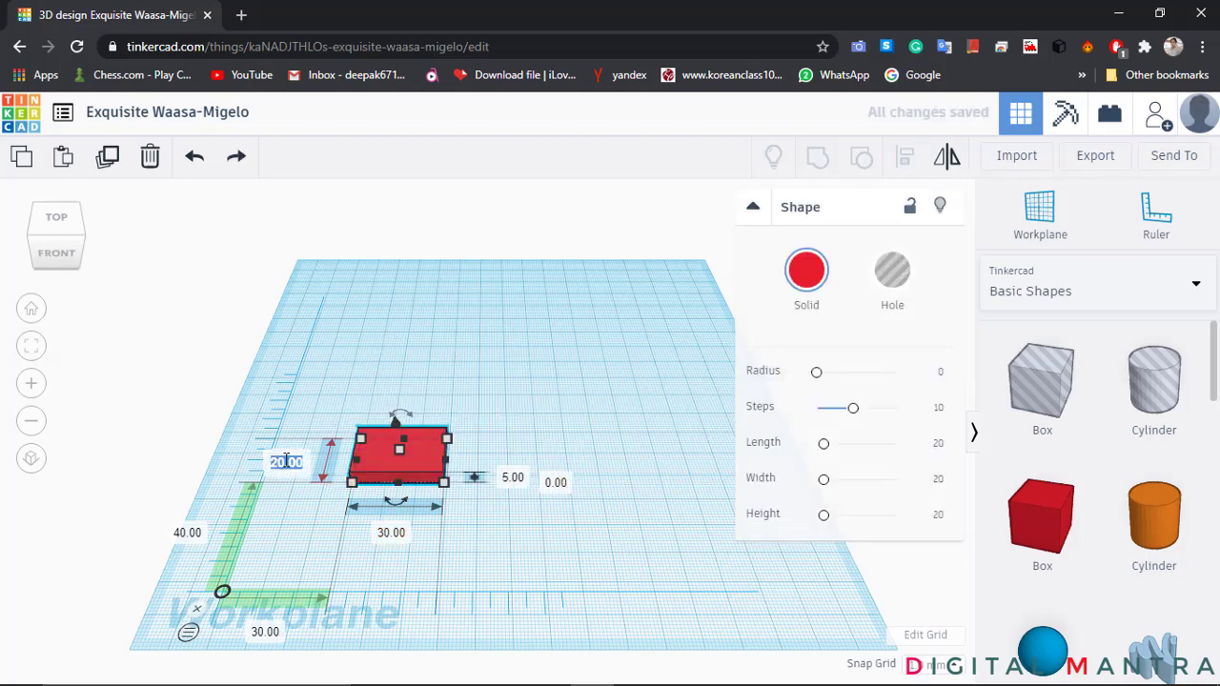
text(30)
key(Return)
click(703, 543)
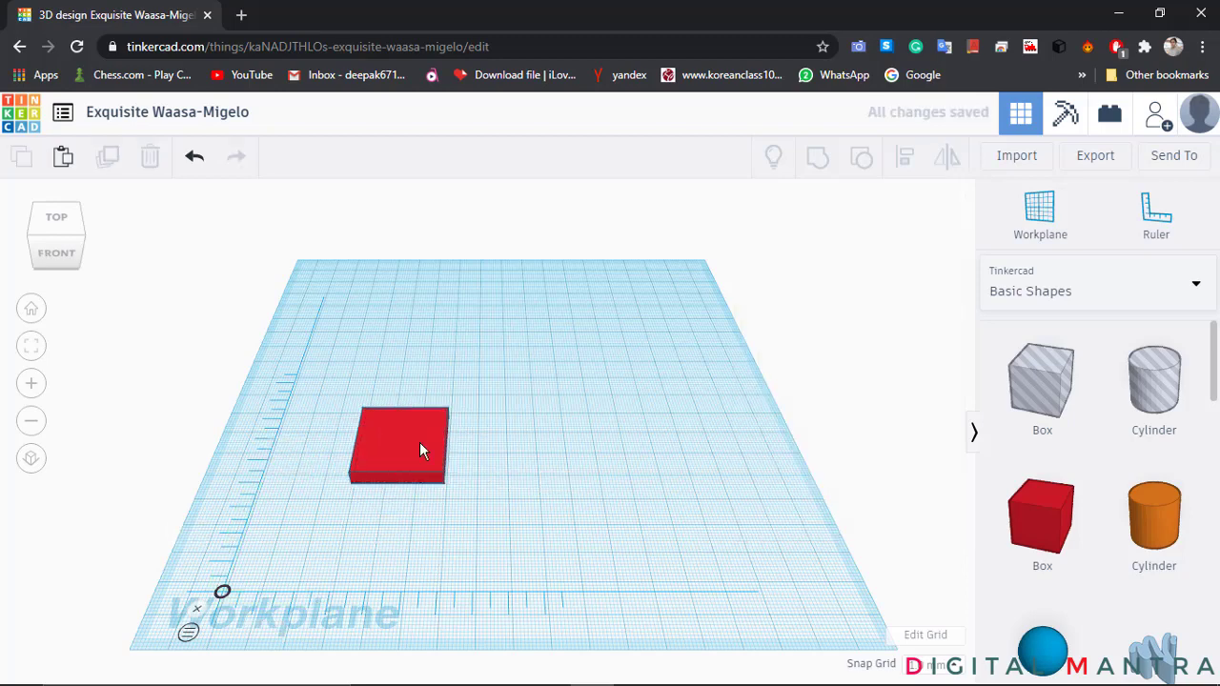
- Move the box to about 24 mm across and 18 mm back from the ruler origin, and resize its base to 40 by 40 mm
mouse_move(406, 488)
mouse_down()
mouse_move(386, 498)
mouse_move(398, 496)
mouse_up()
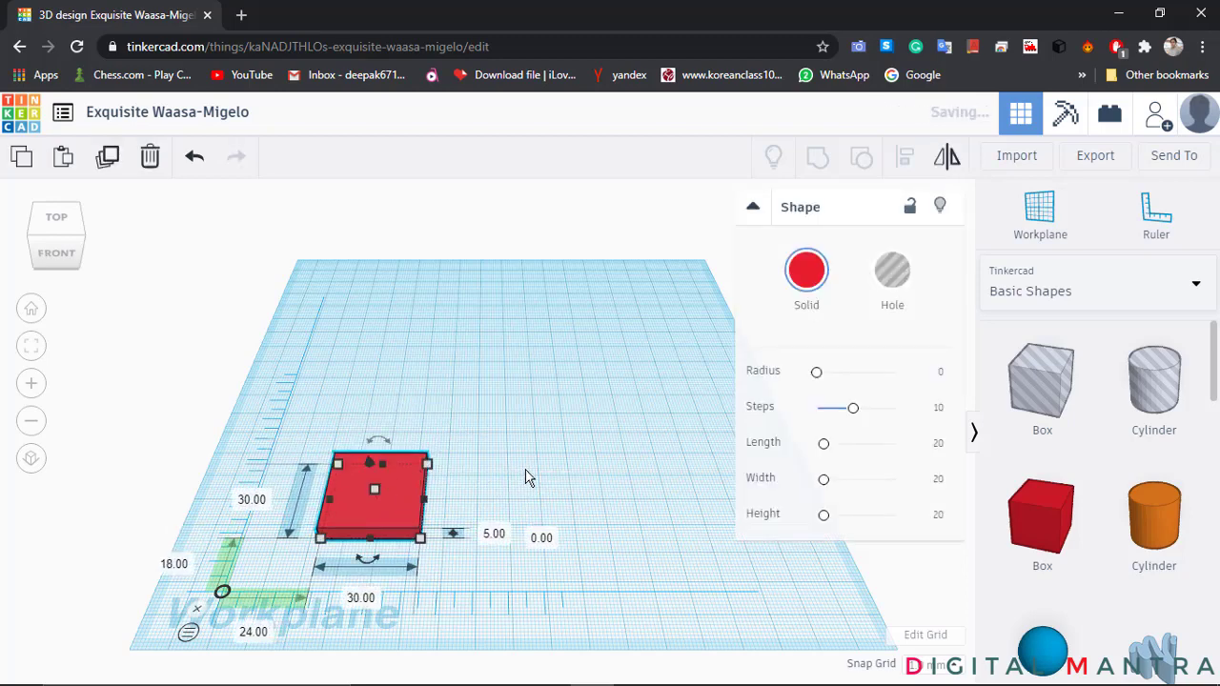
right_drag(525, 477, 556, 440)
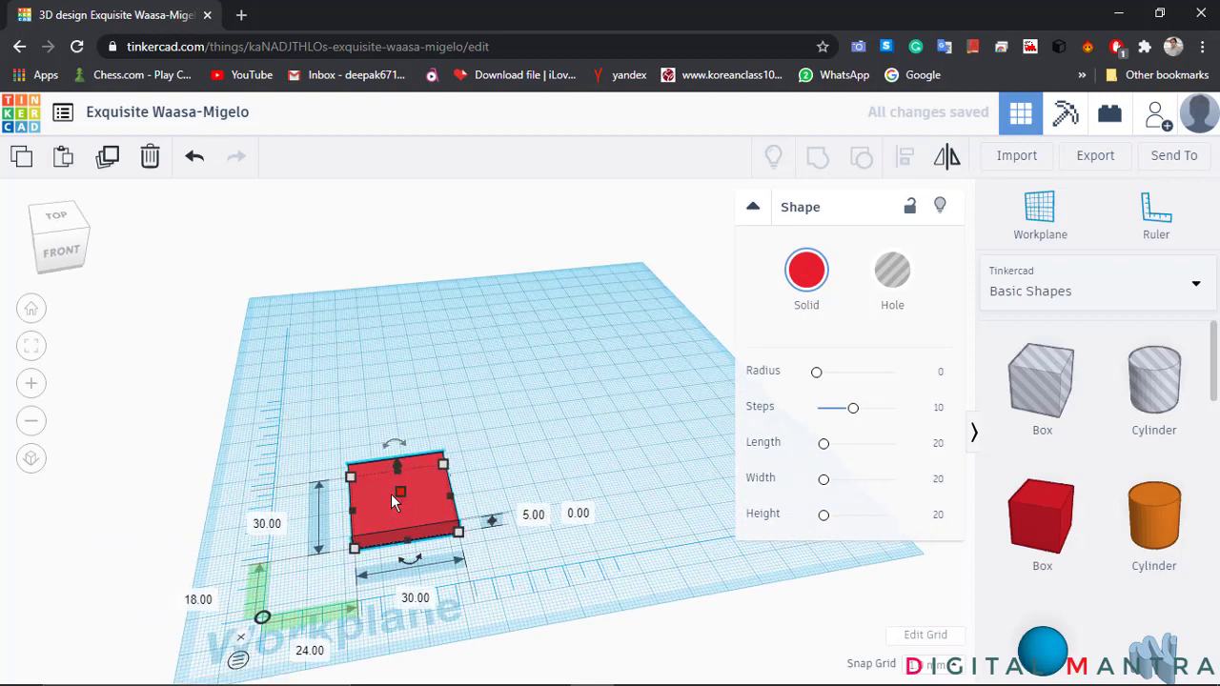
scroll(390, 492, up, 2)
middle_drag(429, 441, 456, 371)
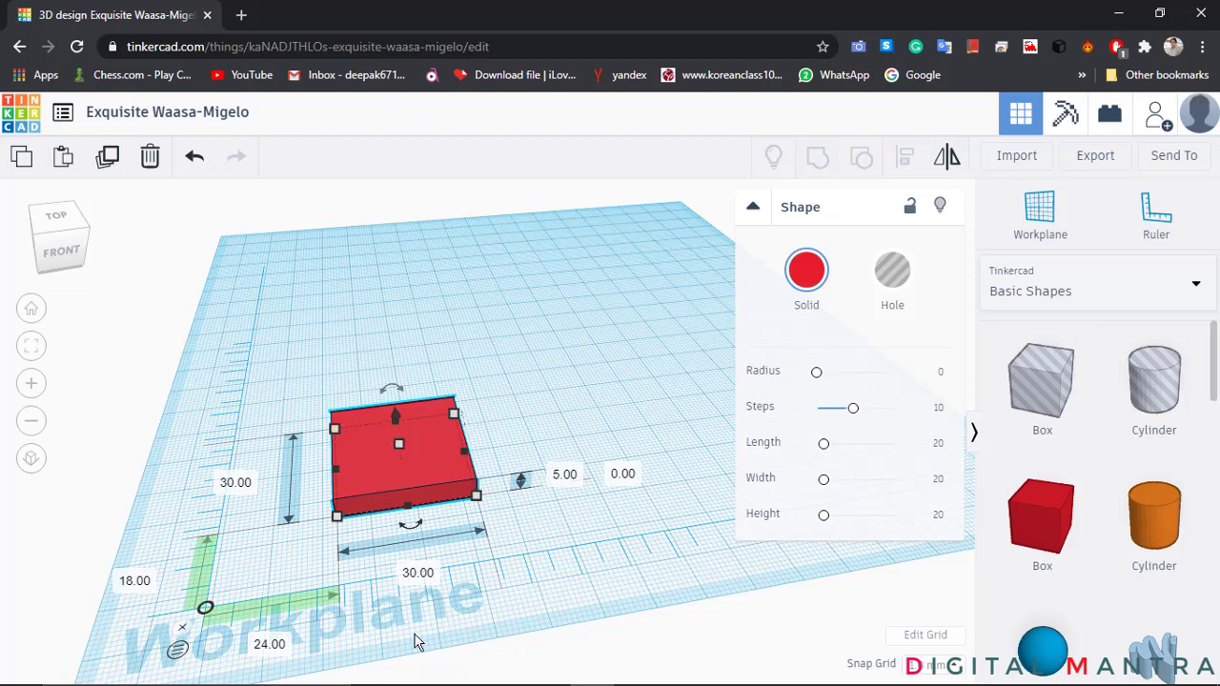
click(426, 573)
text(40)
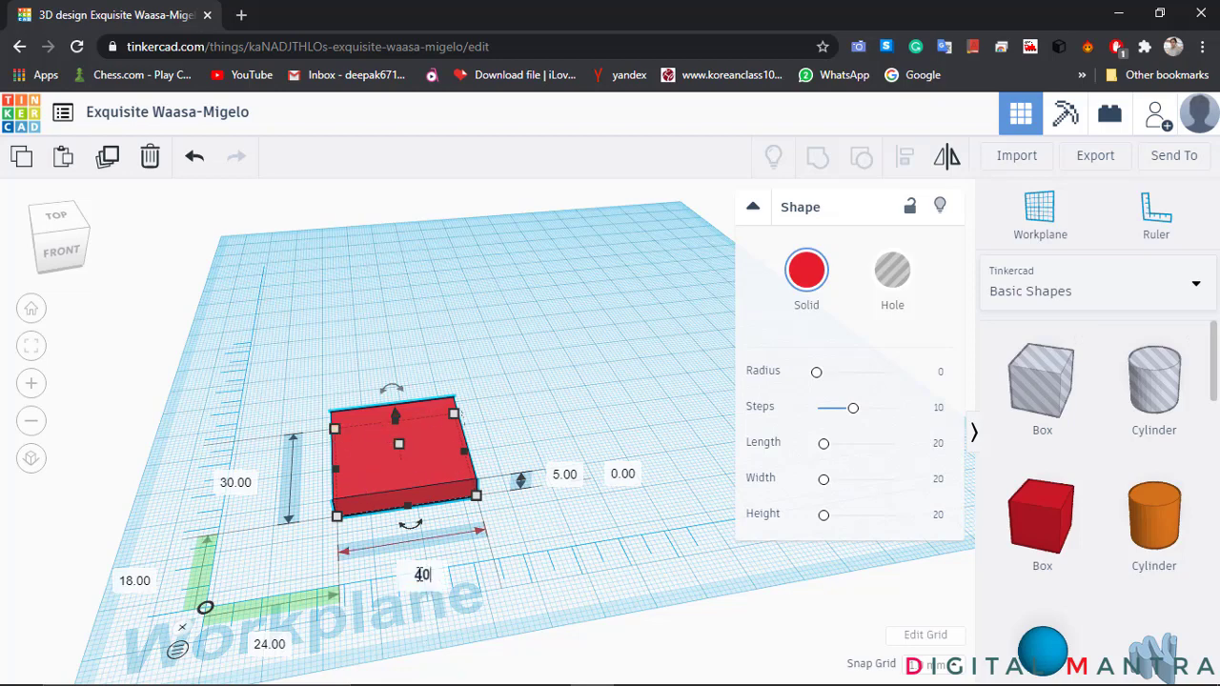
click(238, 482)
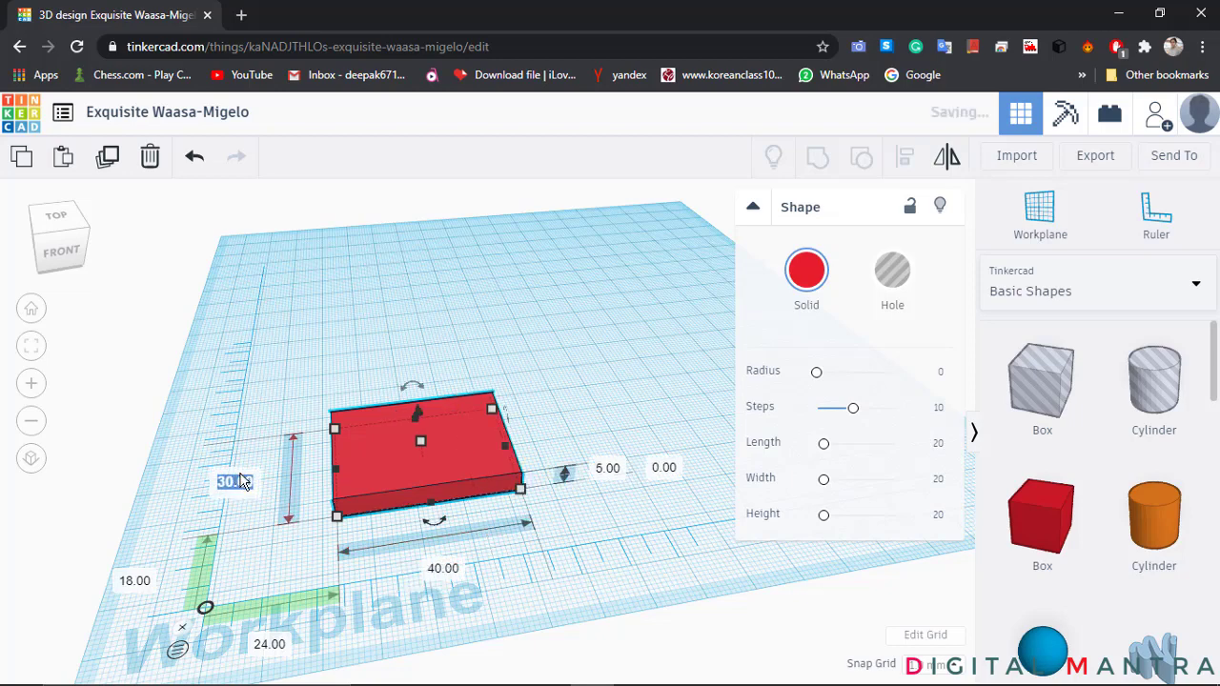
text(40)
key(Return)
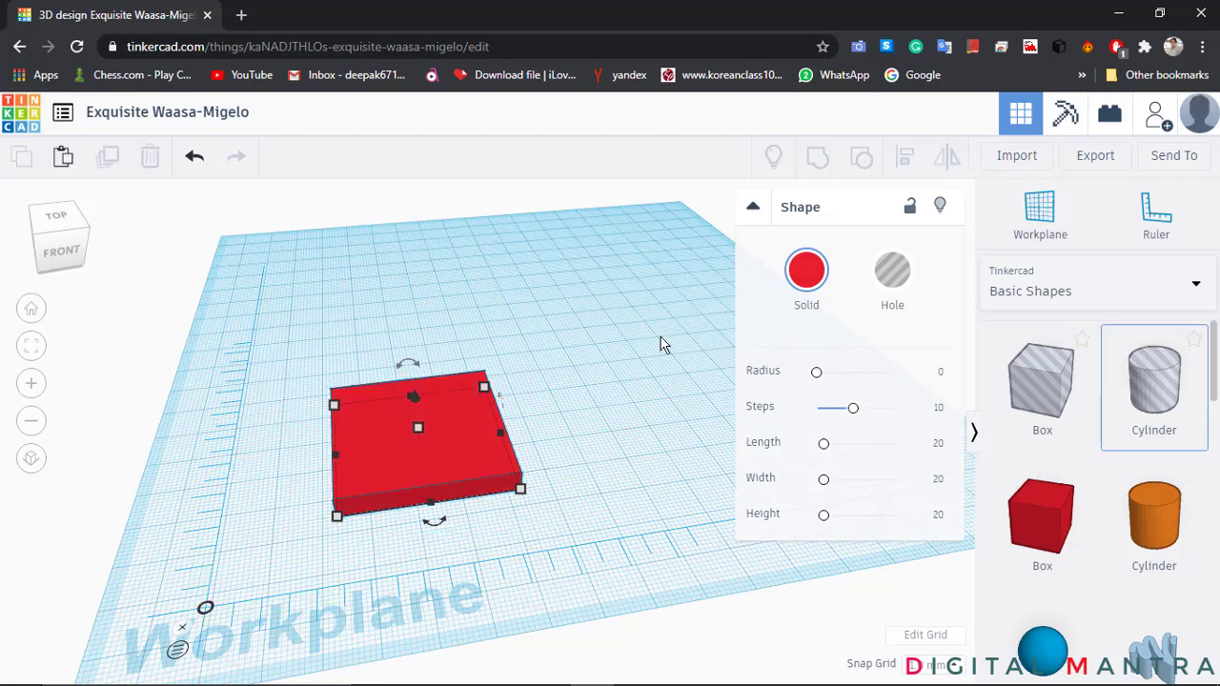
- Place a cylinder hole beside the box, about 78 mm across and 42 mm back, and set its width and depth to 4 mm
click(577, 396)
click(576, 395)
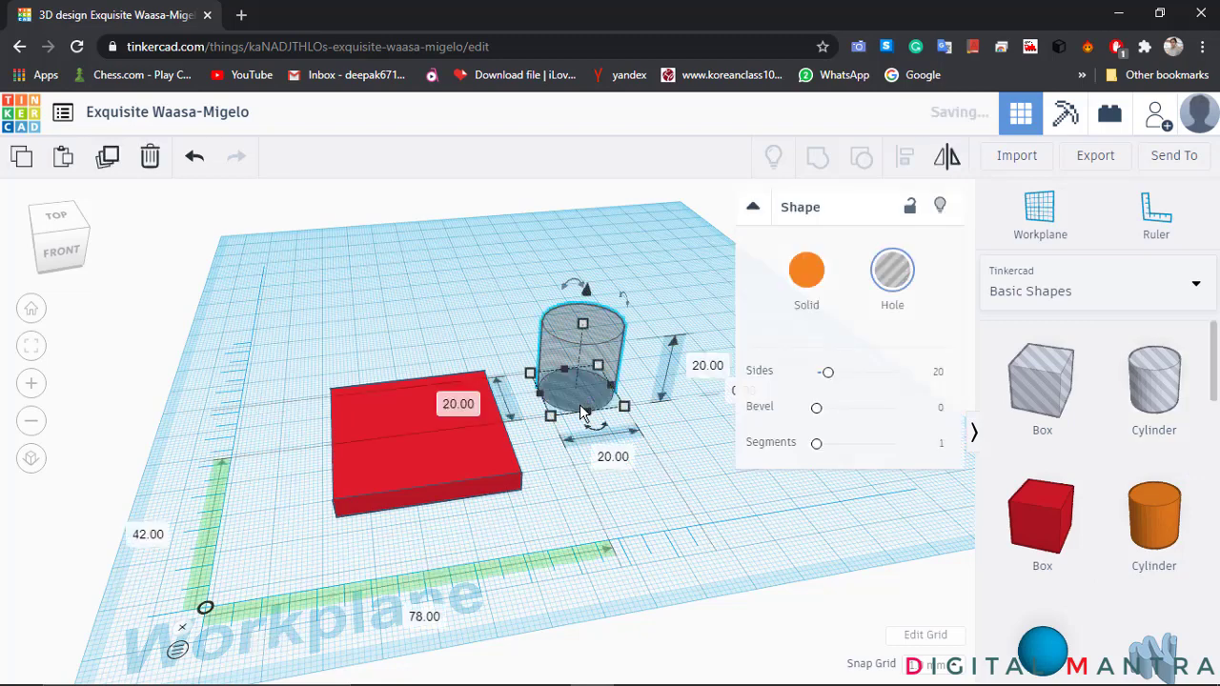
click(613, 457)
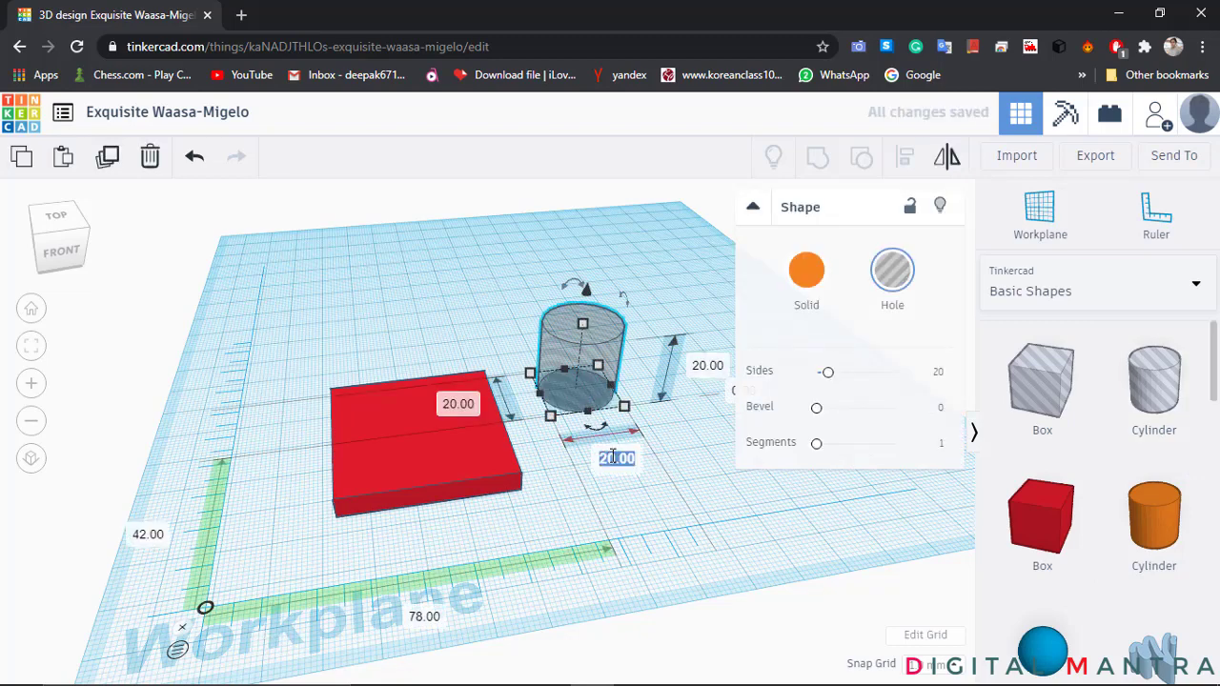
text(4)
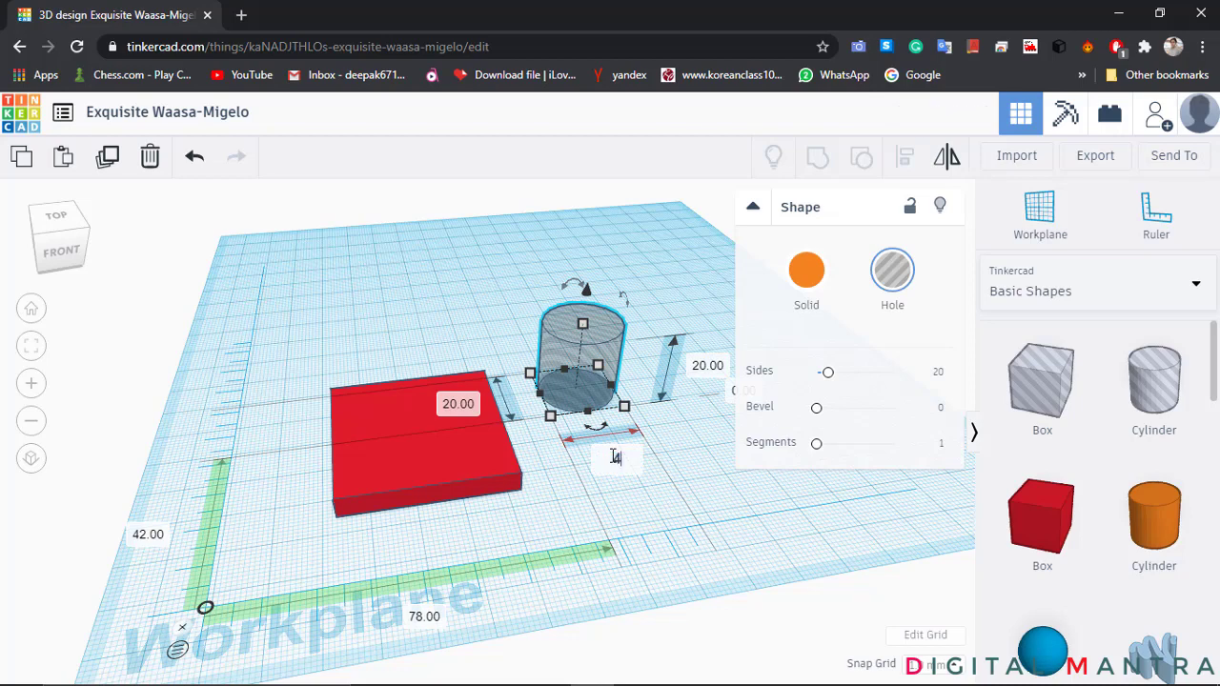
click(457, 405)
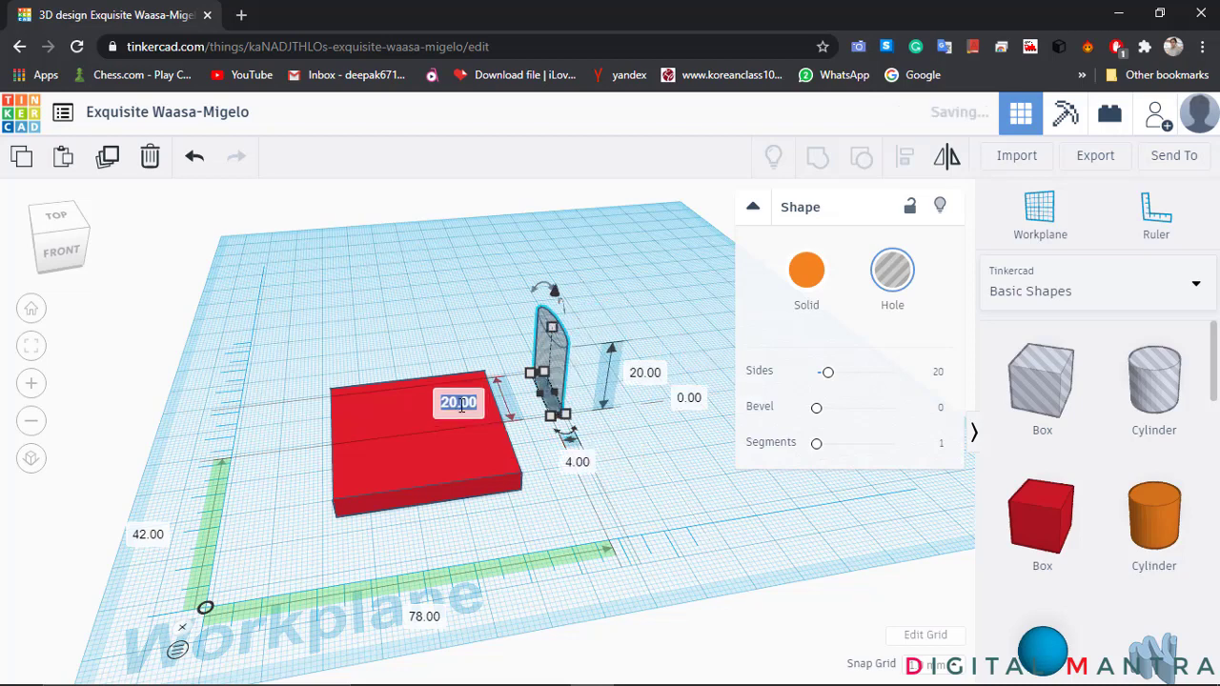
text(4)
key(Return)
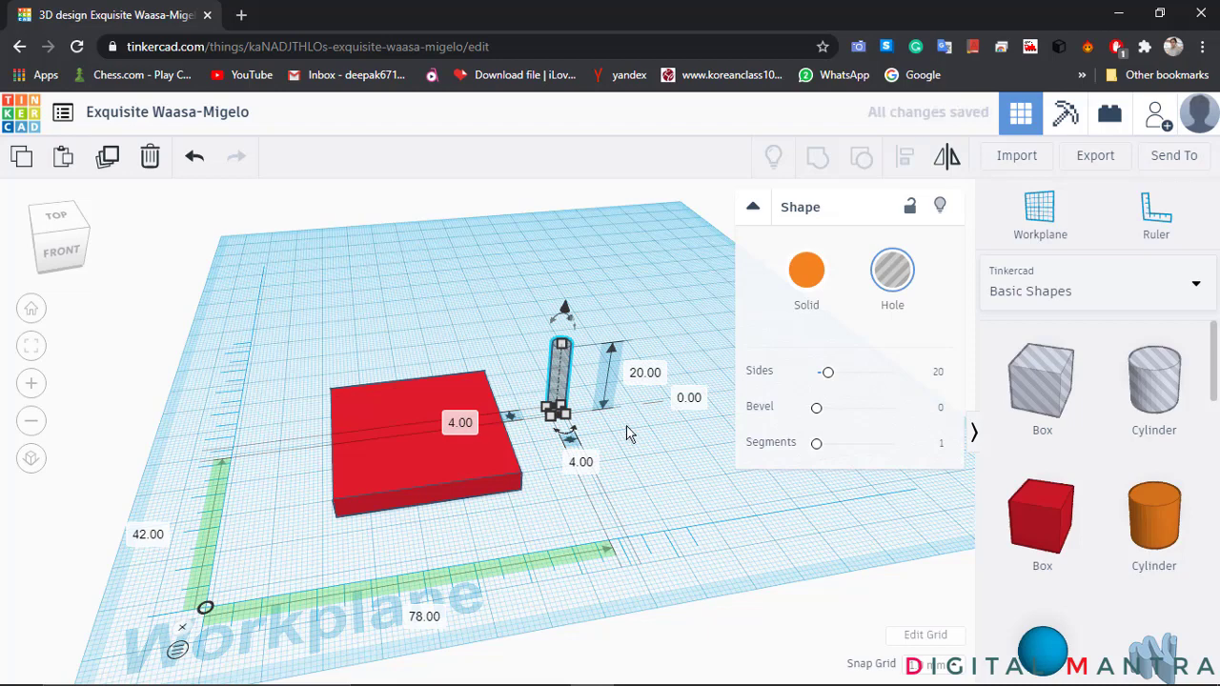
- Set the cylinder hole's width and depth to 6 mm each
click(580, 464)
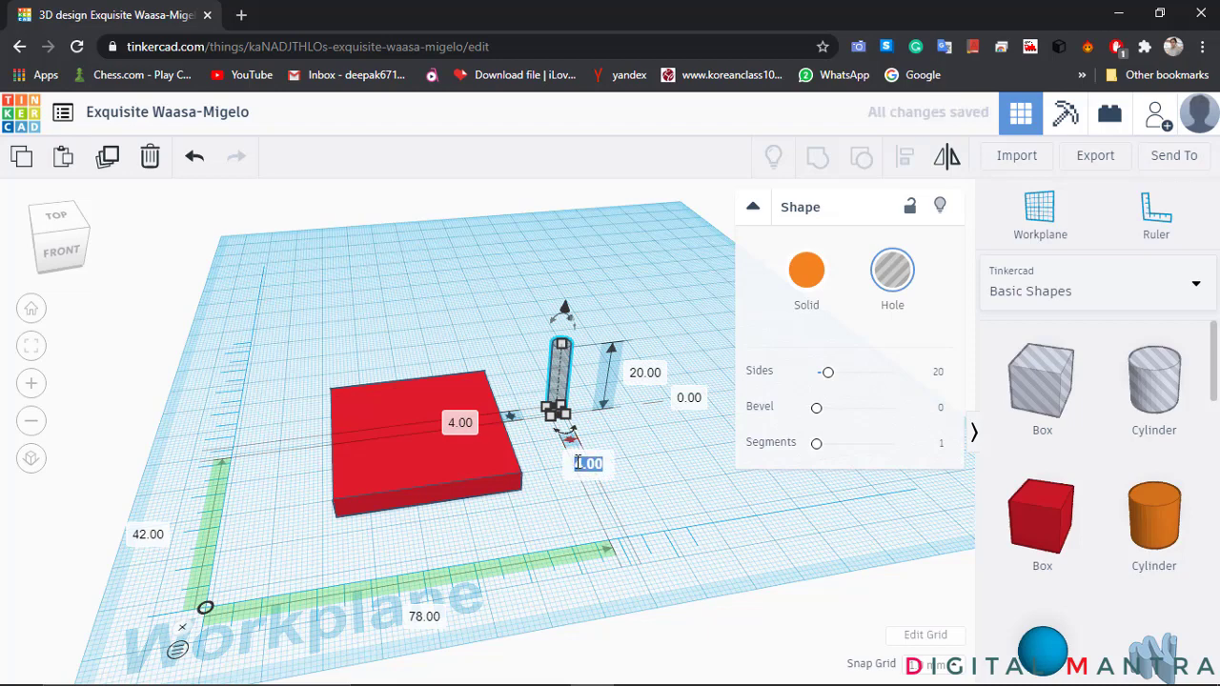
text(6)
key(Return)
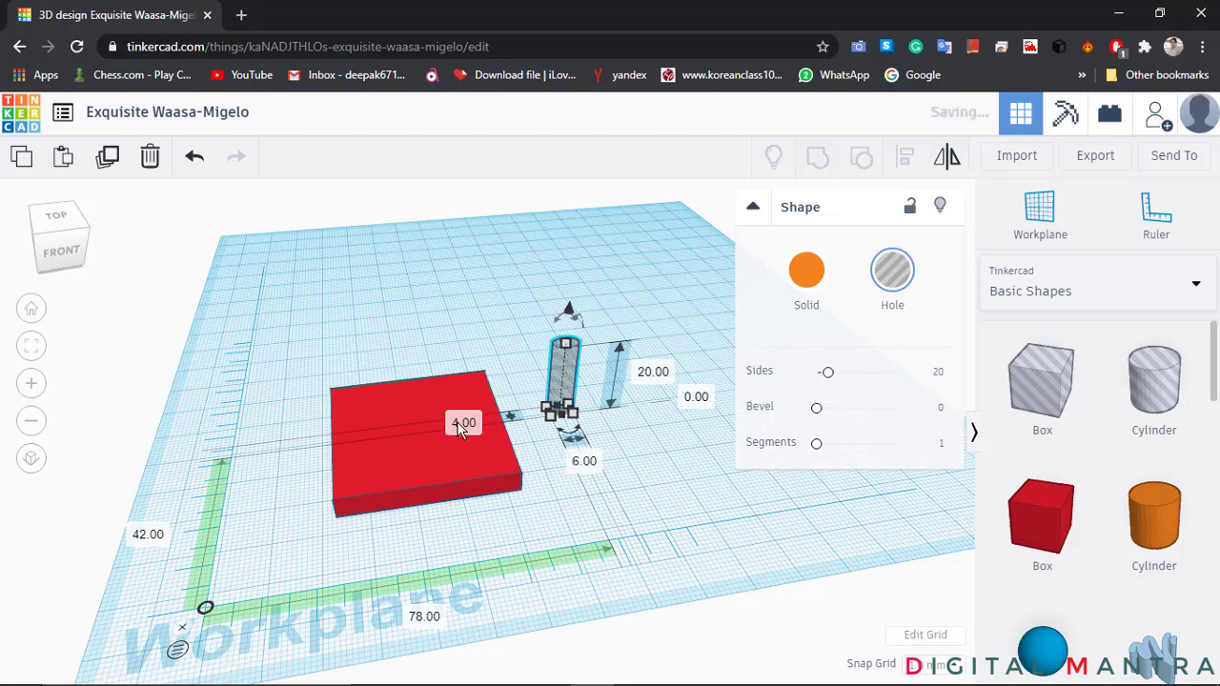
click(465, 421)
text(6)
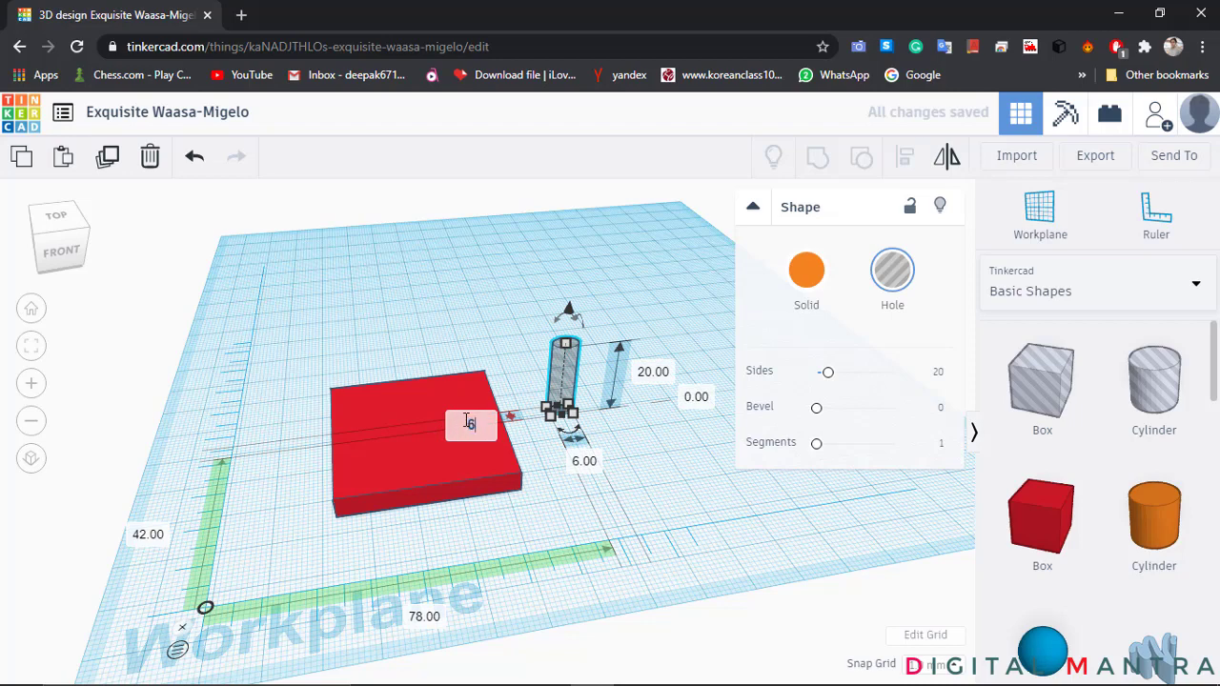
key(Return)
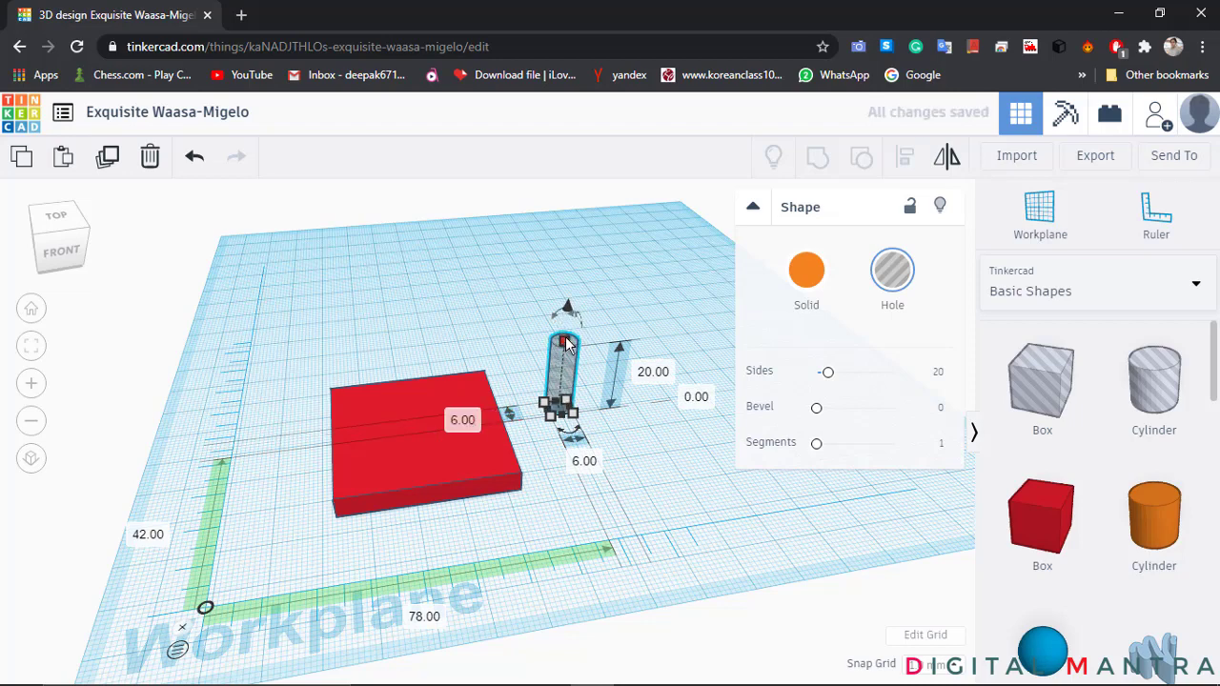
- Set the cylinder hole's height to 10 mm and deselect it
click(639, 372)
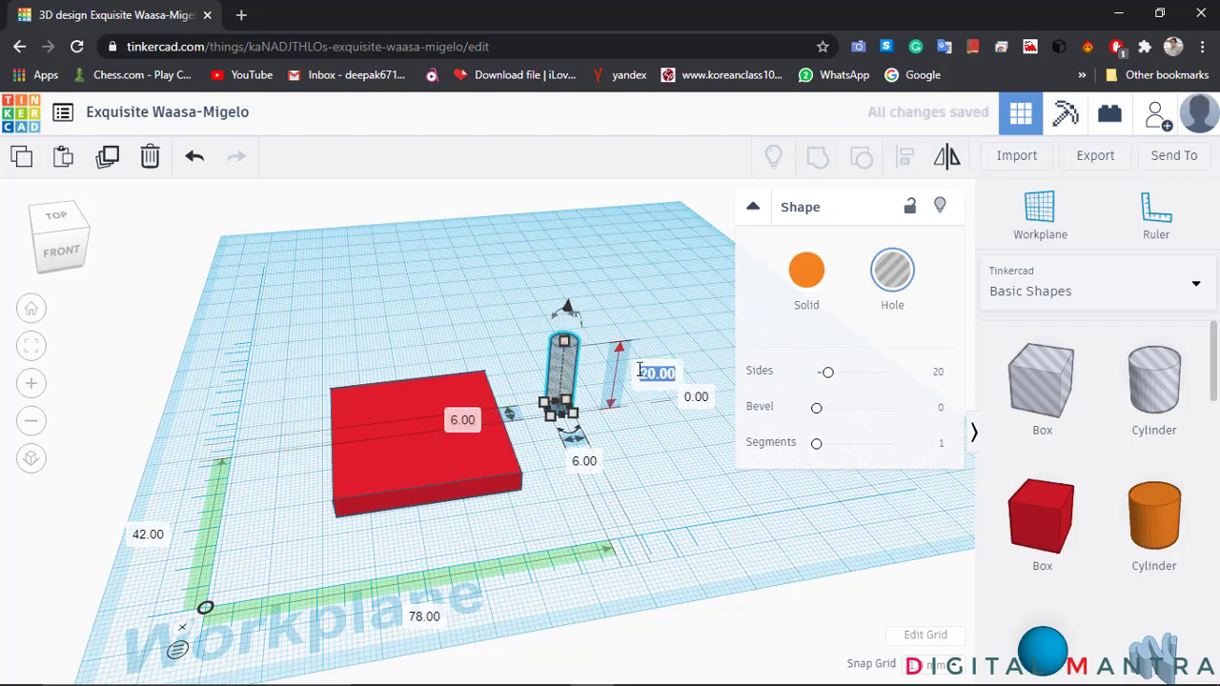
text(10)
key(Return)
click(610, 439)
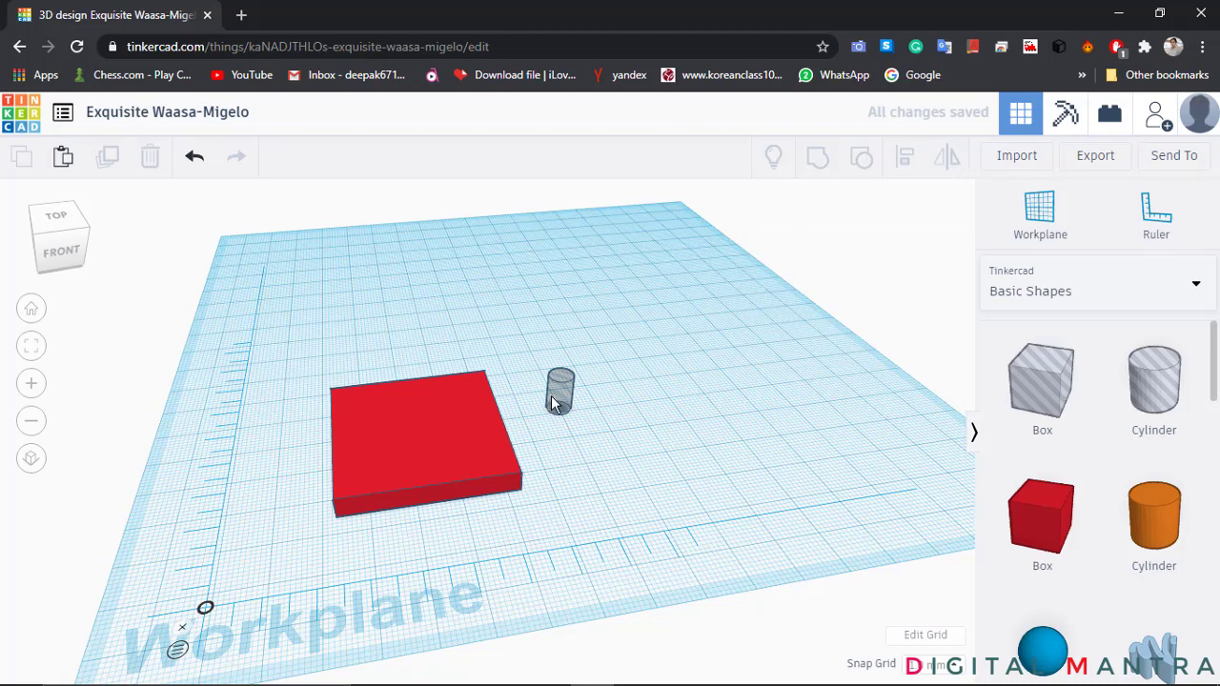
- Move the red plate's corner onto the ruler origin by setting both of its ruler distances to 0
click(385, 480)
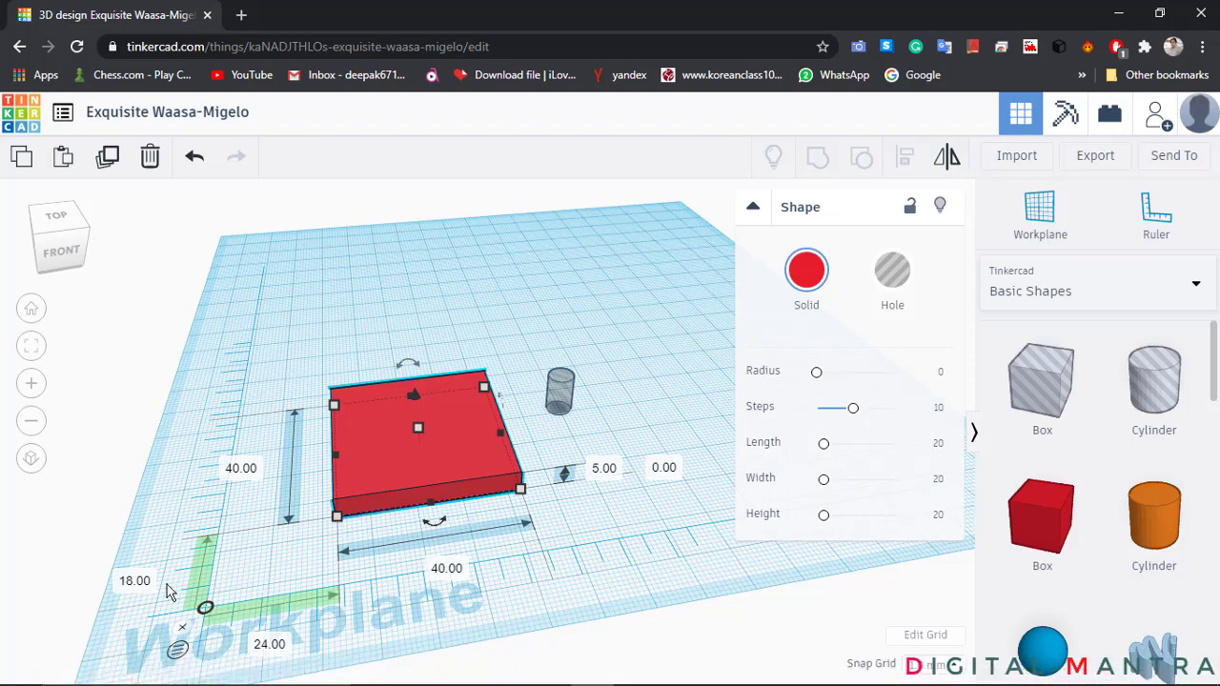
click(129, 580)
text(0)
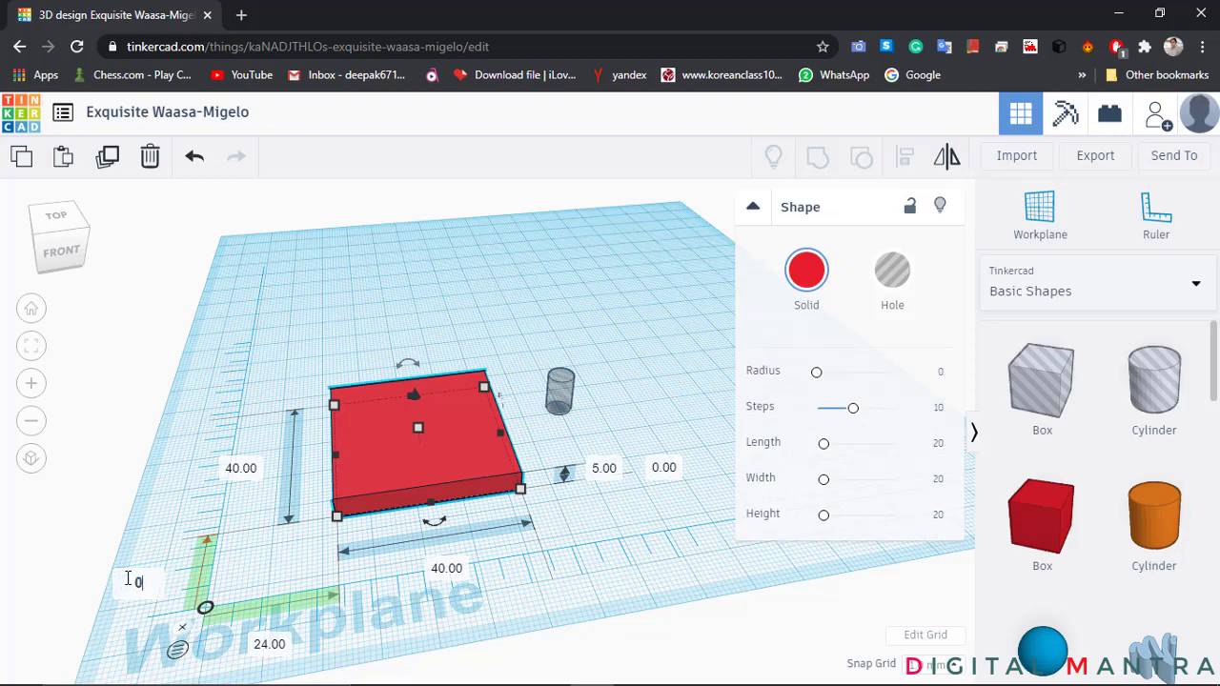
key(Return)
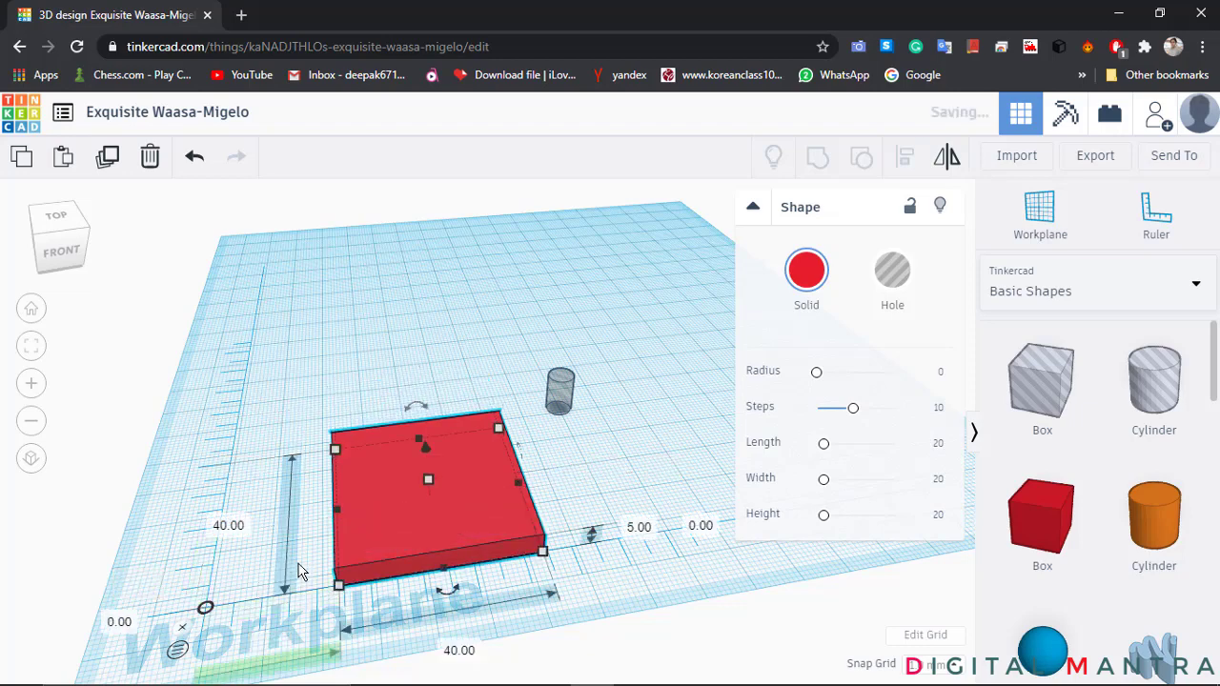
scroll(299, 572, down, 2)
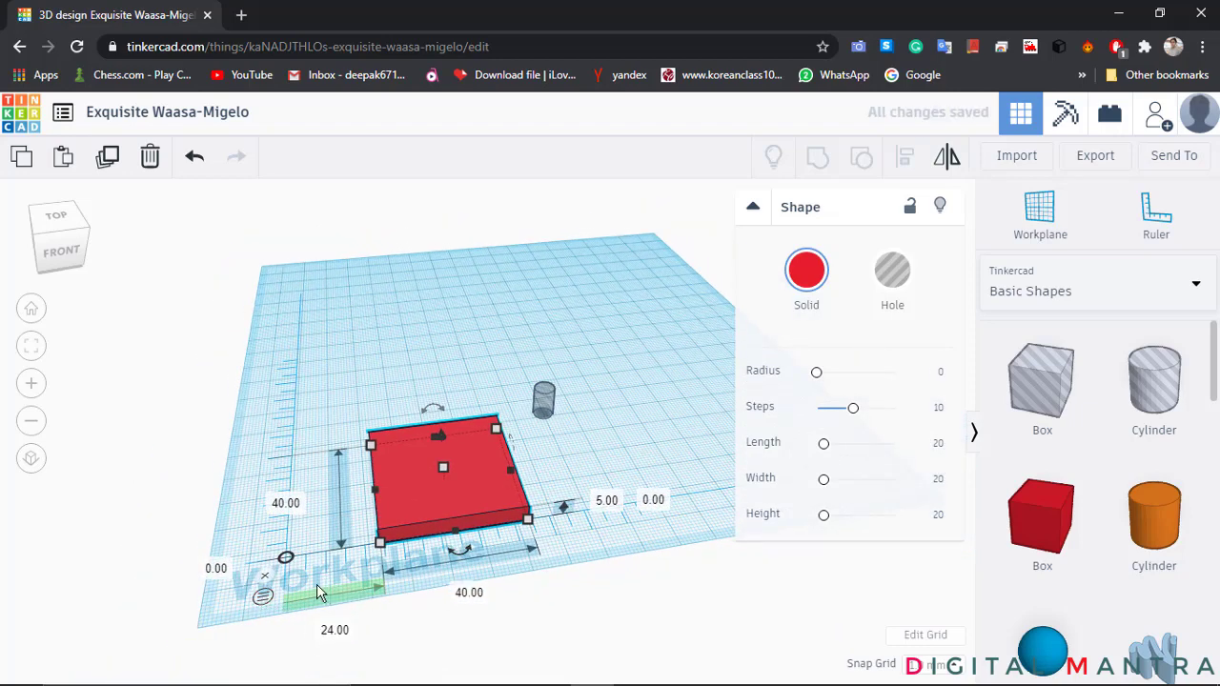
click(336, 631)
text(0)
key(Return)
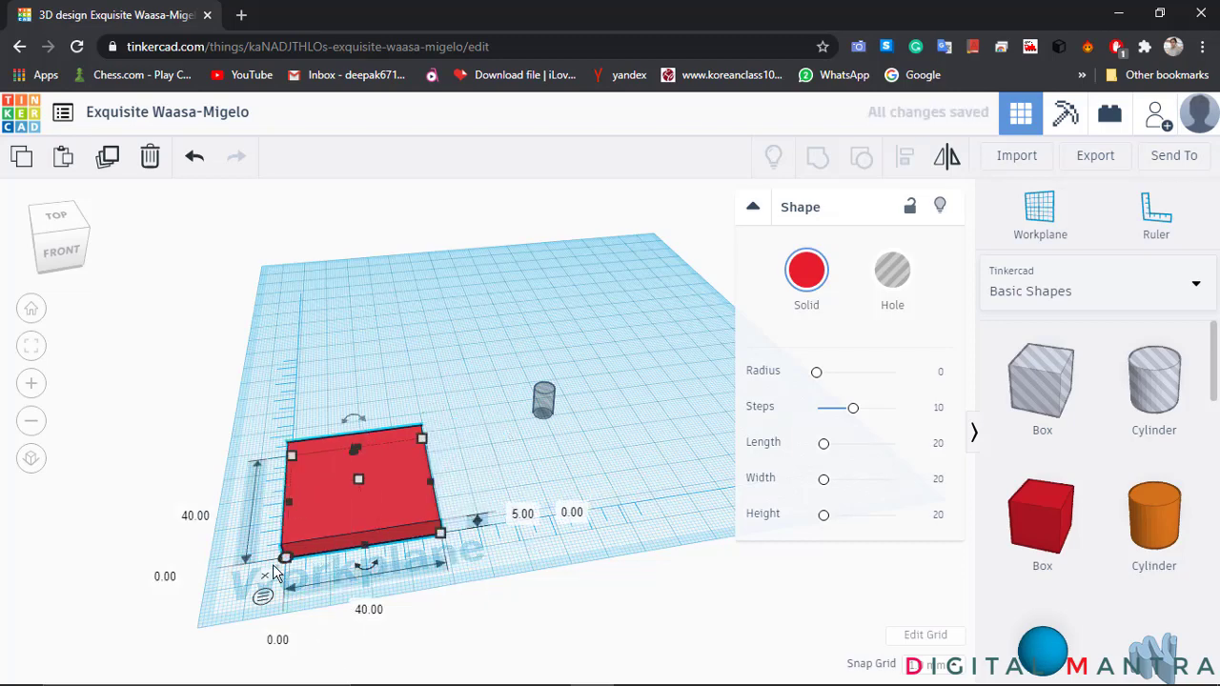
- Move the cylinder hole closer to the plate, to about 49 mm across and 16 mm back from the ruler origin
scroll(285, 542, up, 3)
middle_drag(311, 503, 429, 396)
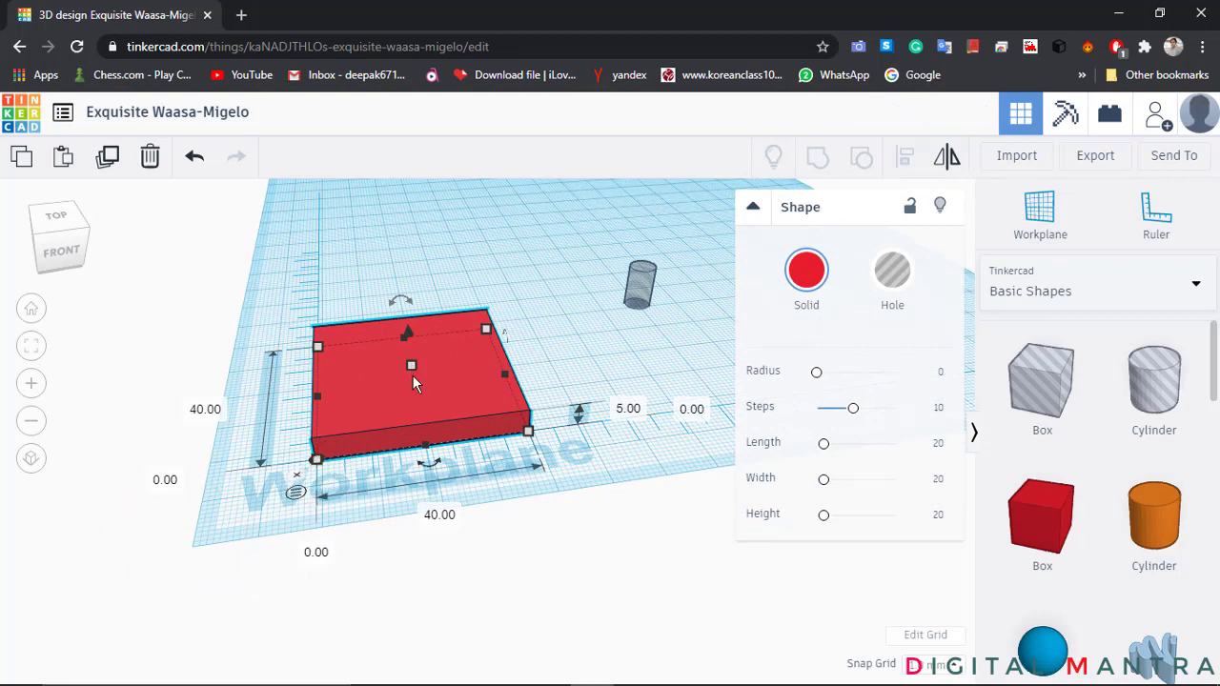
right_drag(578, 506, 416, 486)
click(583, 404)
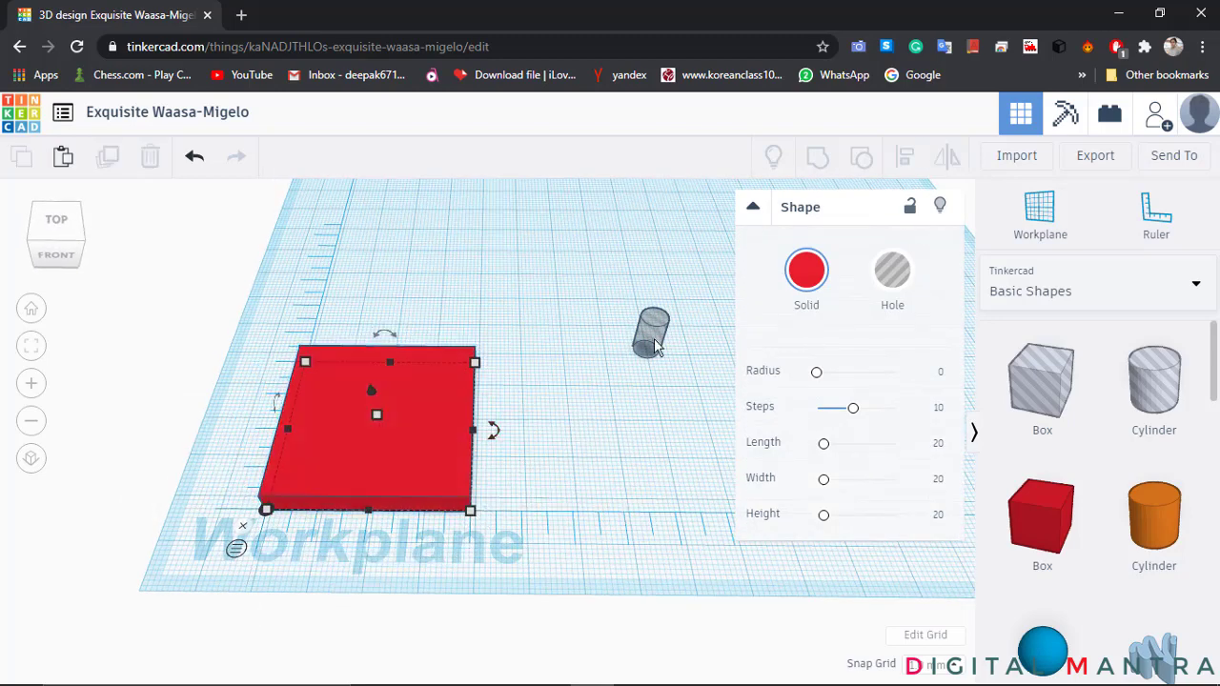
click(644, 342)
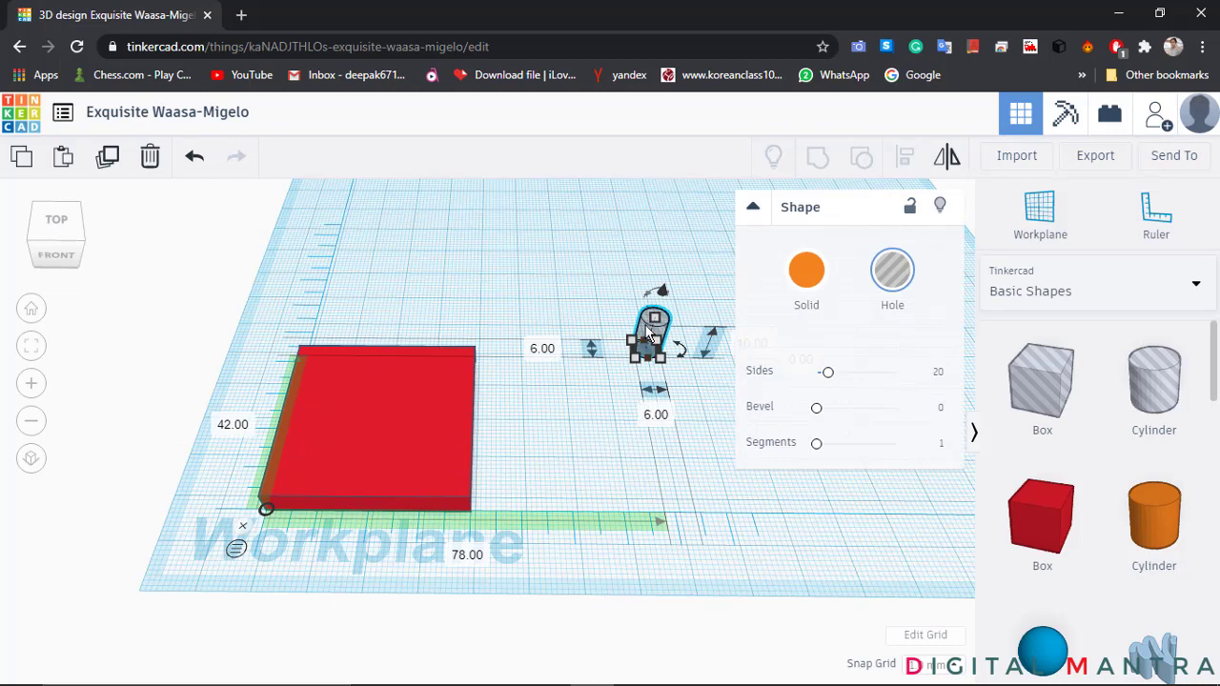
drag(648, 330, 610, 357)
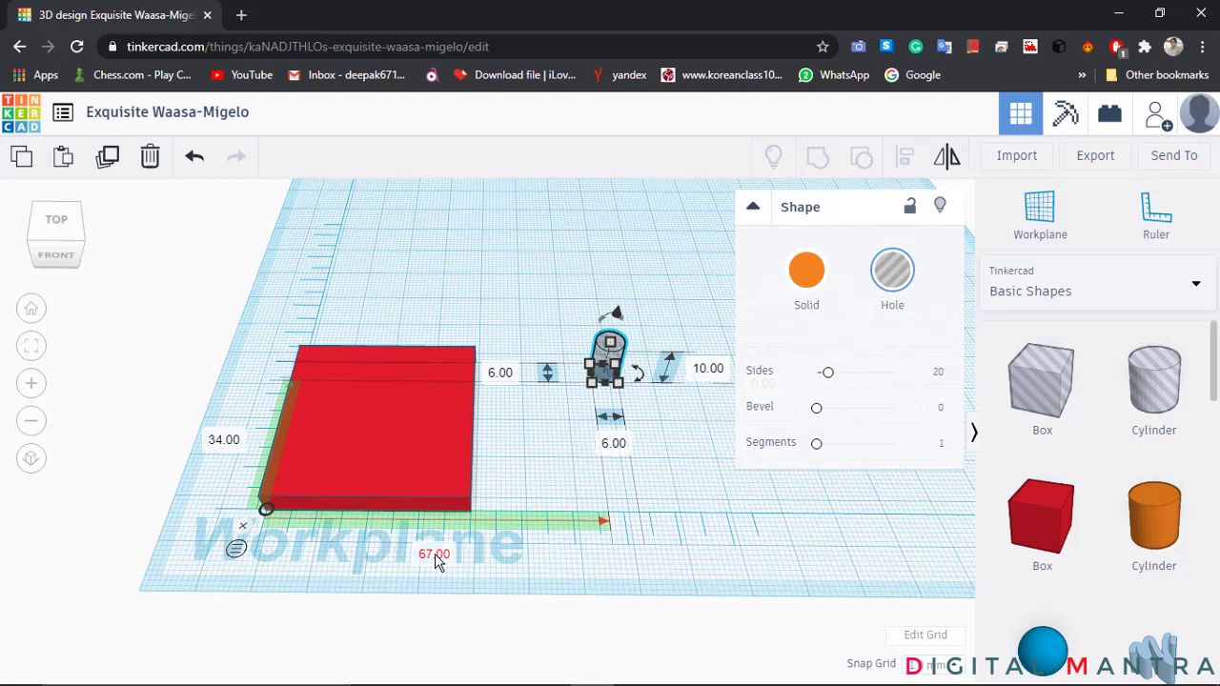
scroll(661, 329, up, 3)
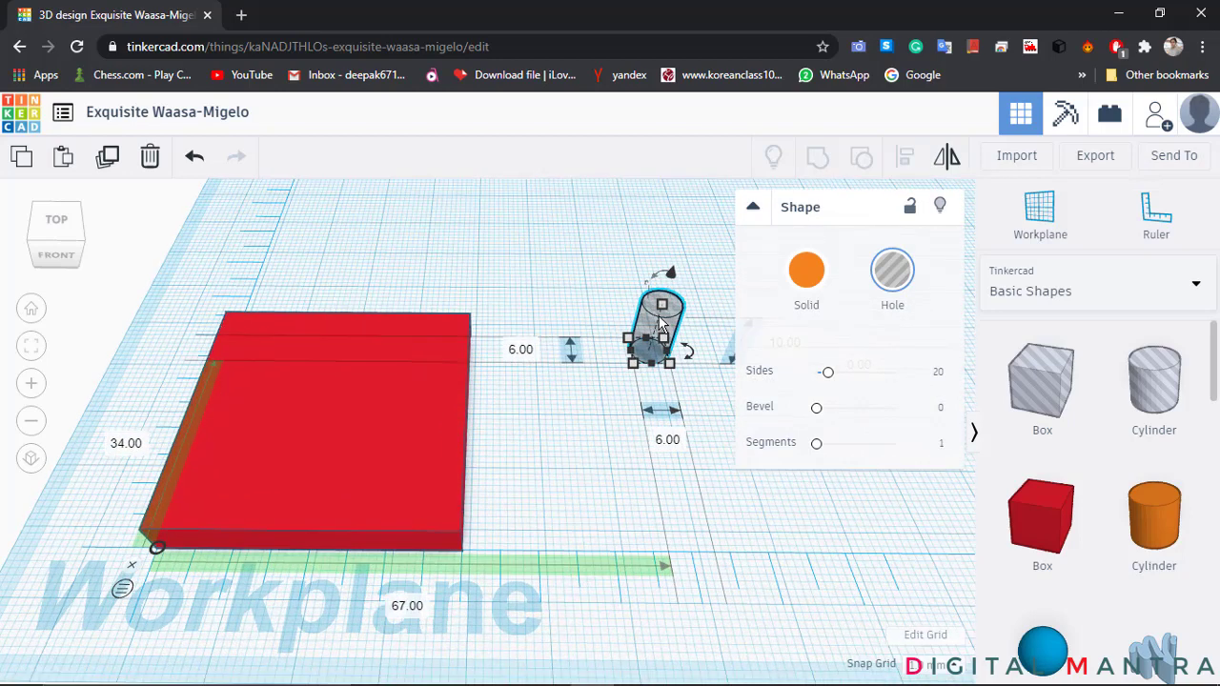
drag(661, 324, 552, 412)
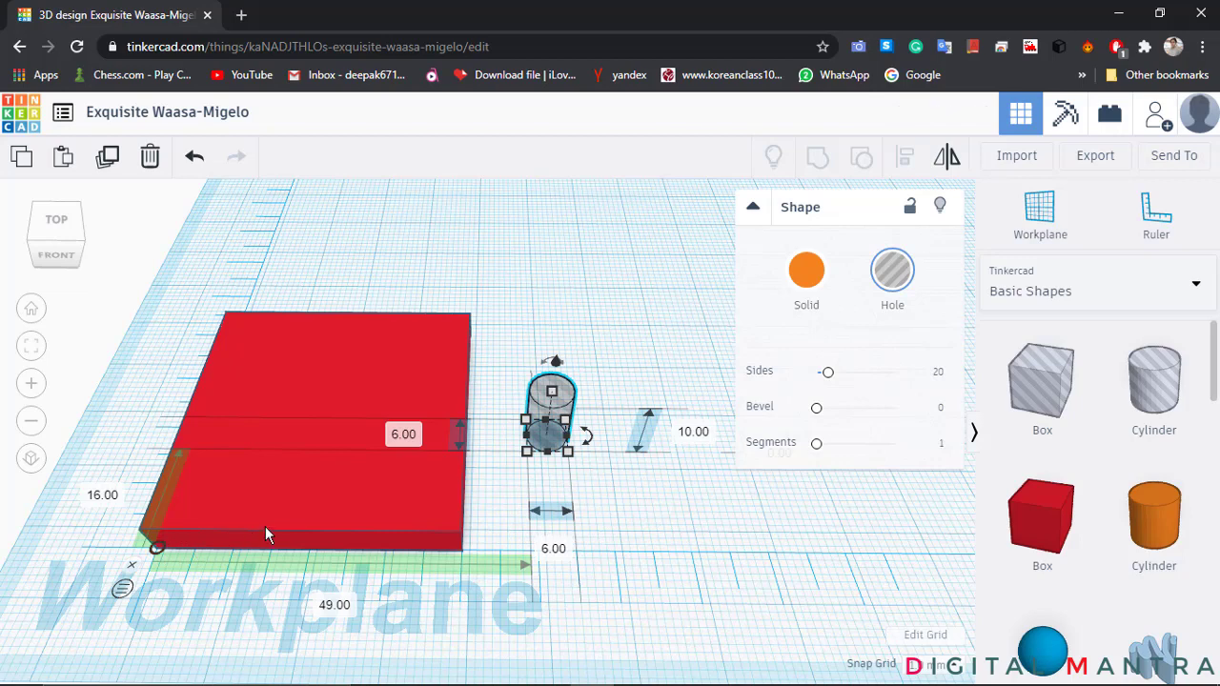
- Set the cylinder hole's distance across from the ruler origin to 10 mm and deselect it
click(343, 606)
text(10)
key(Return)
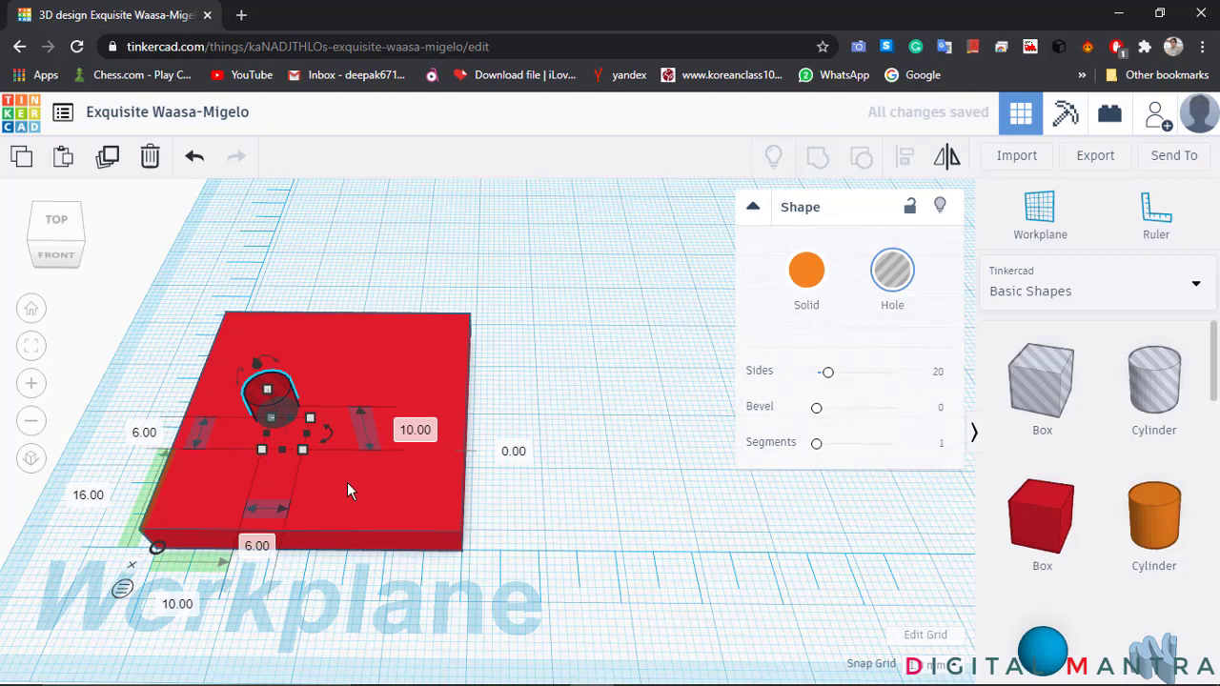
key(Escape)
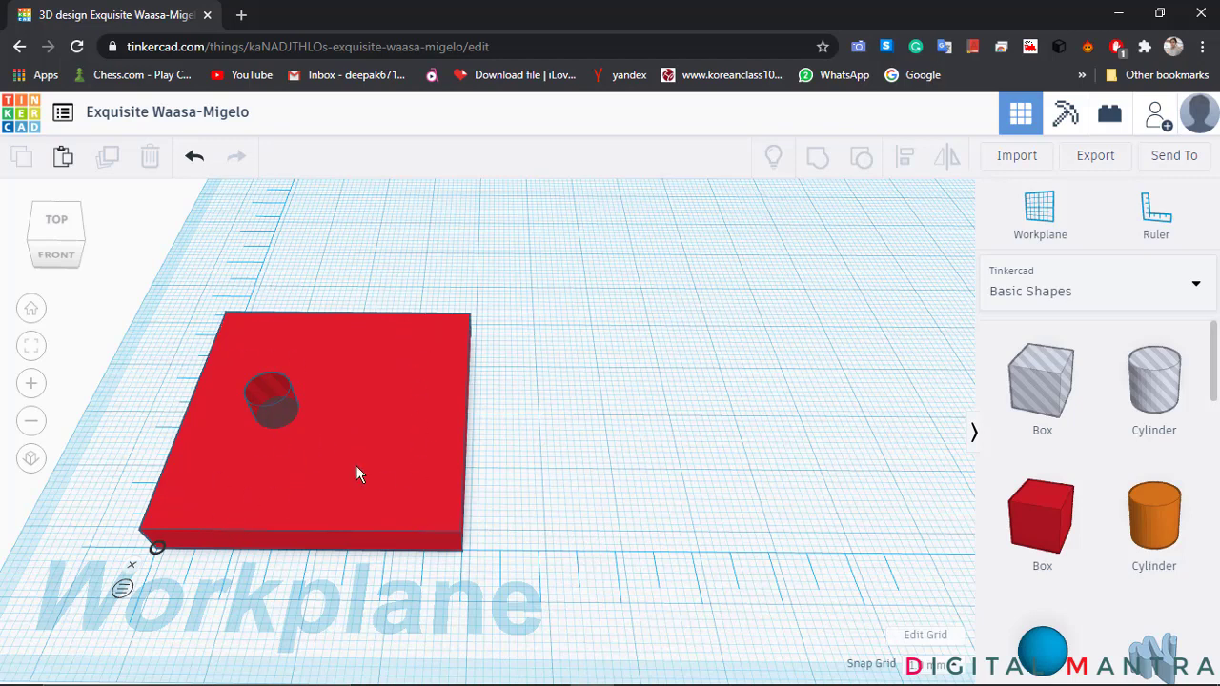
- Switch the ruler to measure to the midpoint of the selected cylinder hole, and deselect the hole
click(278, 417)
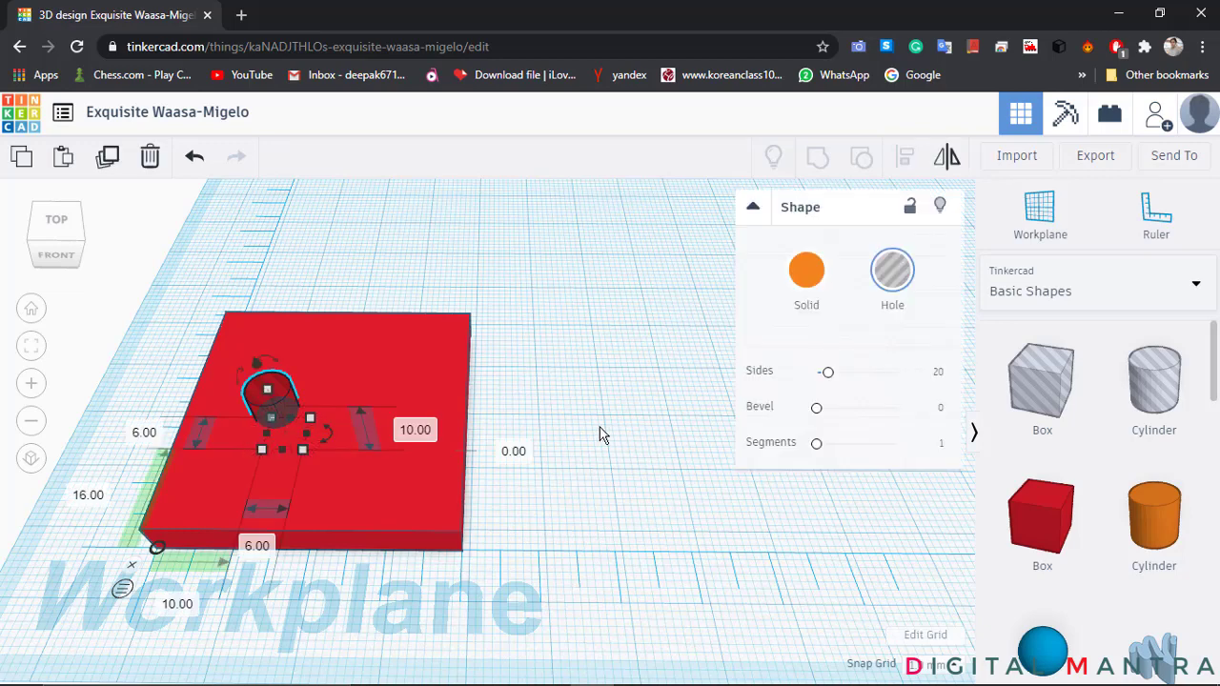
right_drag(599, 431, 630, 403)
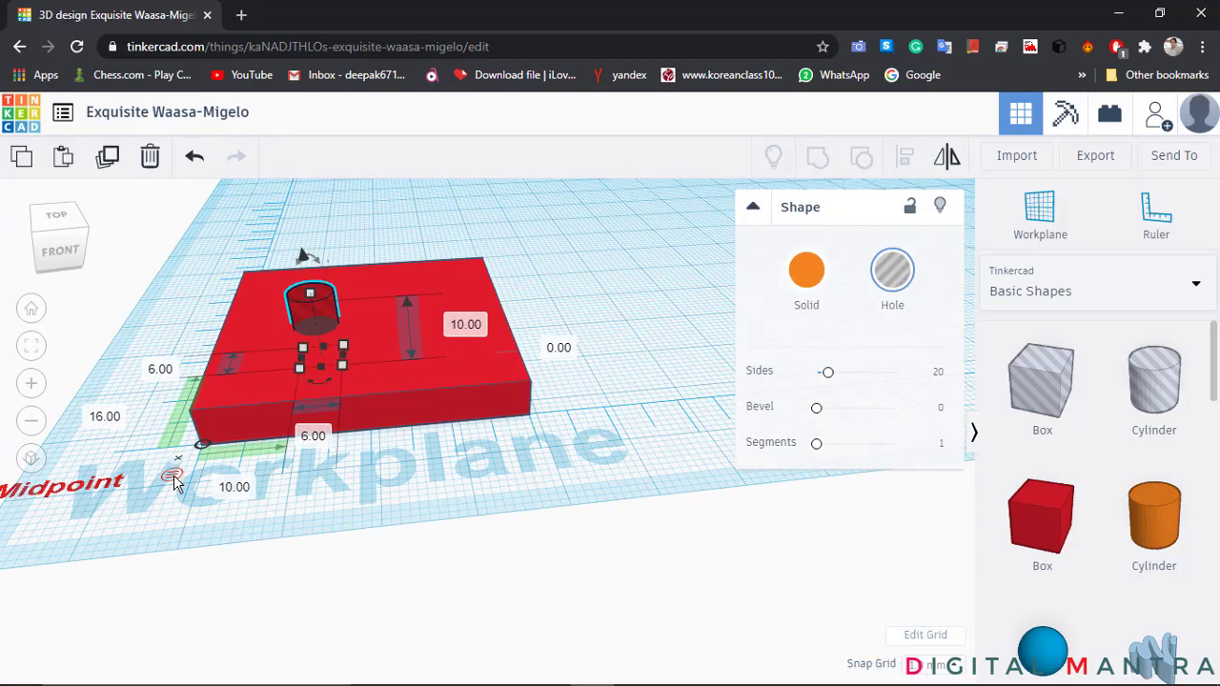
scroll(174, 481, down, 2)
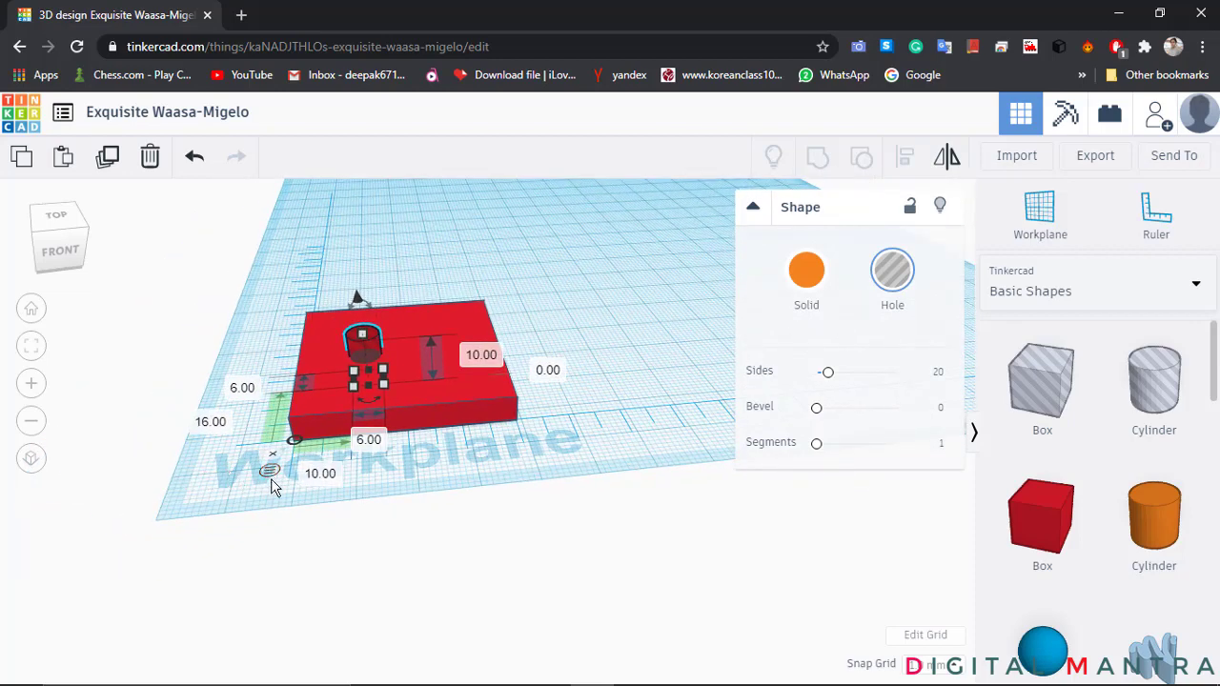
click(270, 473)
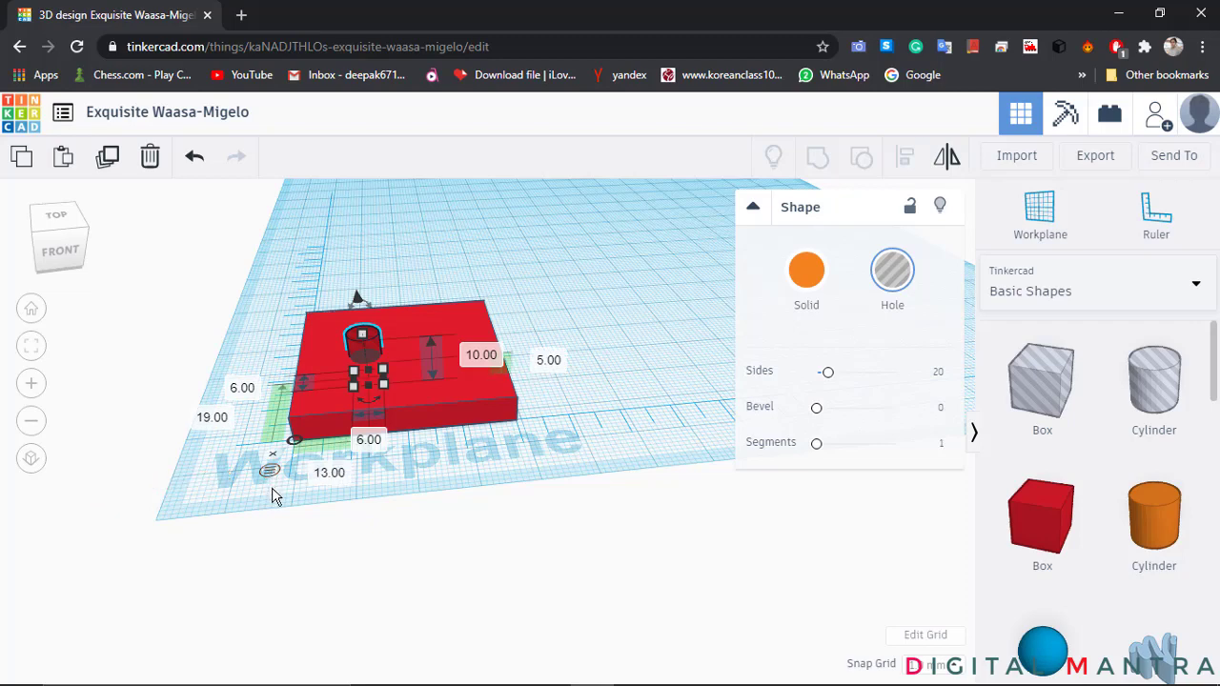
right_drag(448, 462, 416, 544)
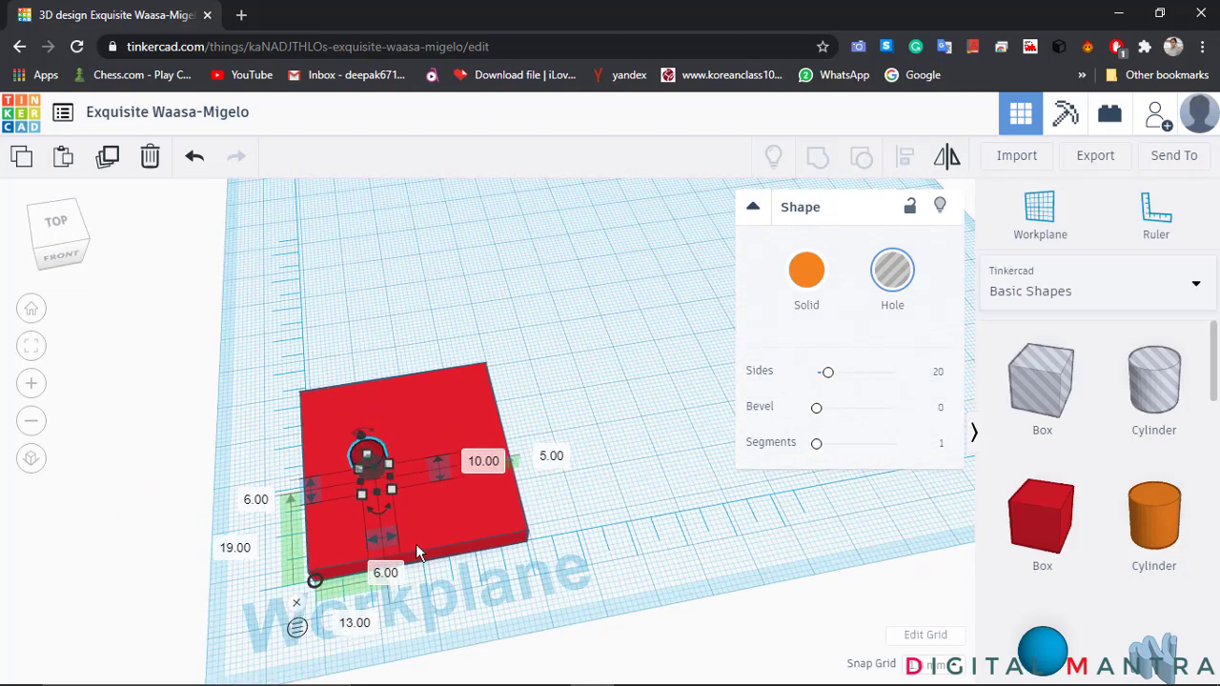
click(586, 591)
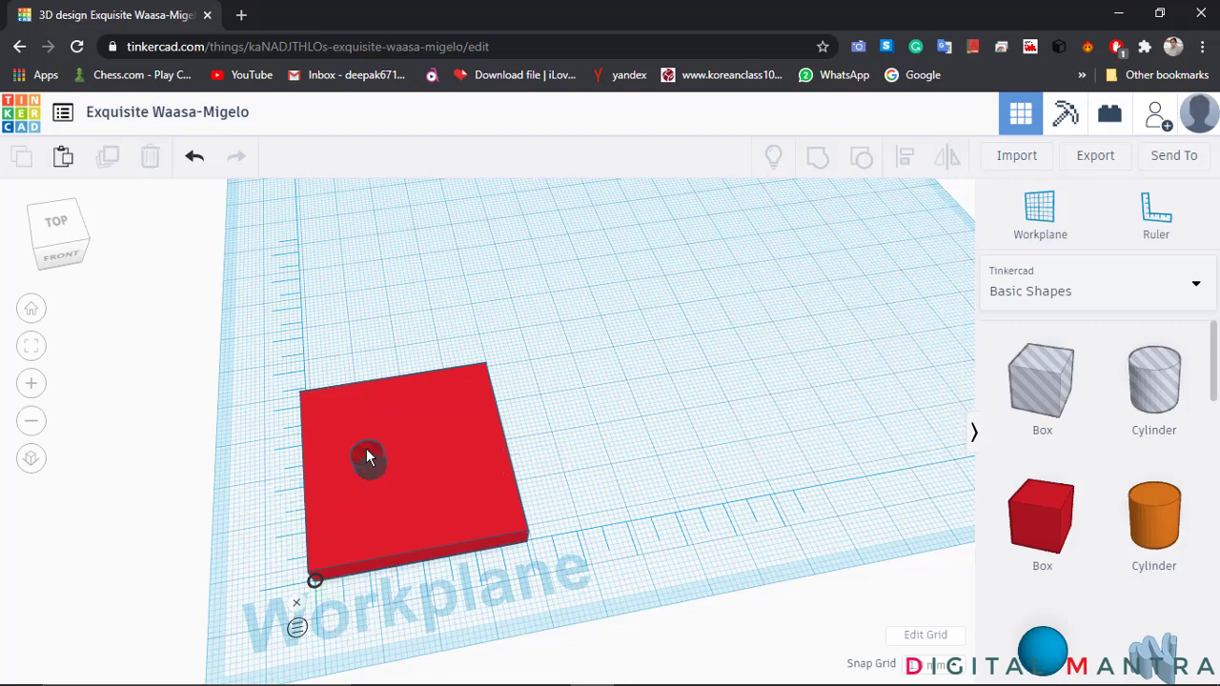
- Reposition the cylinder hole so its midpoint is 10 mm across and 10 mm back from the ruler origin
click(366, 454)
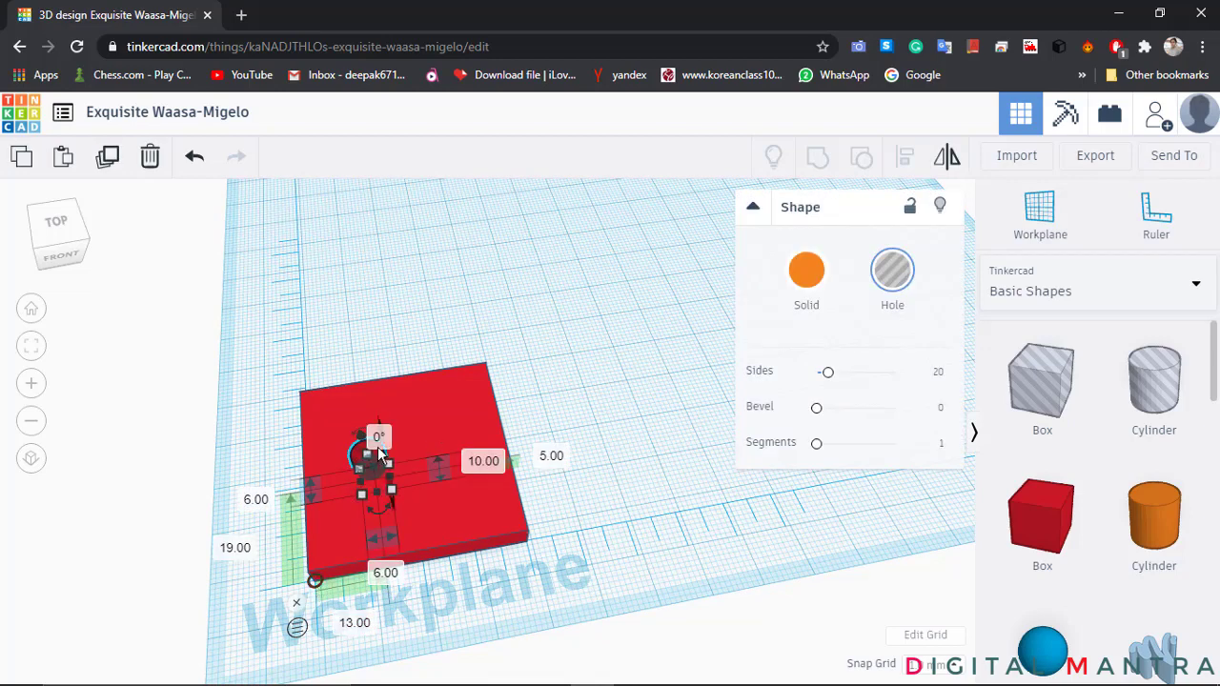
drag(379, 454, 542, 425)
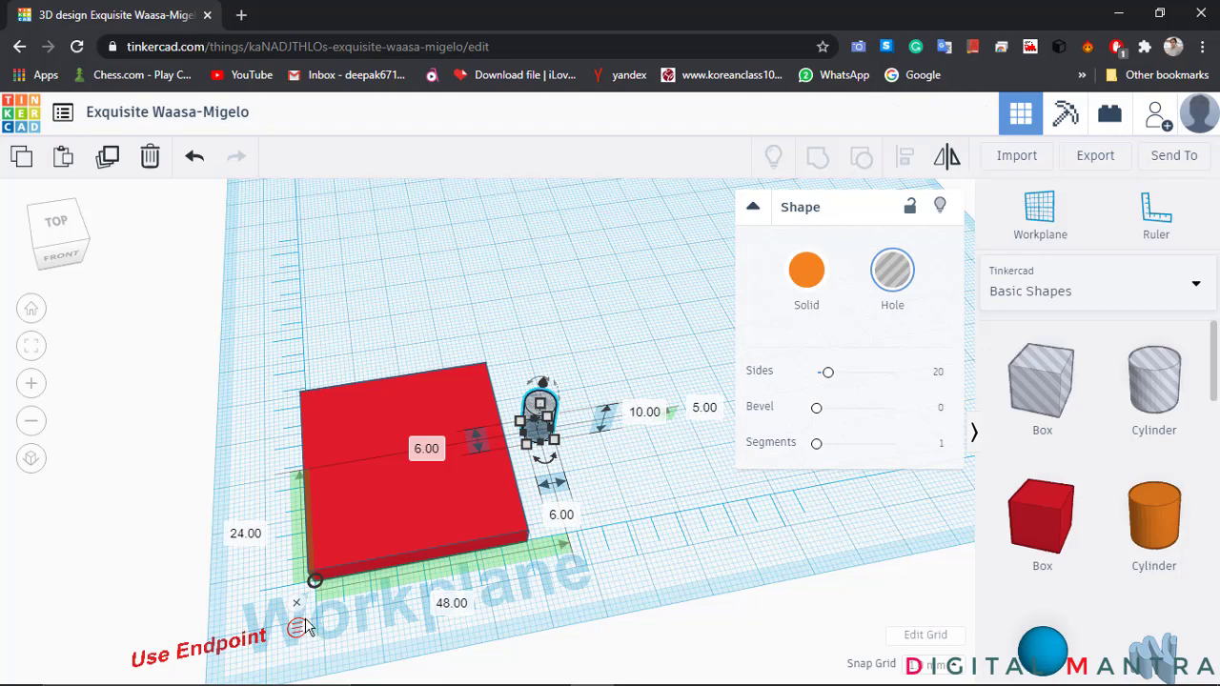
click(454, 605)
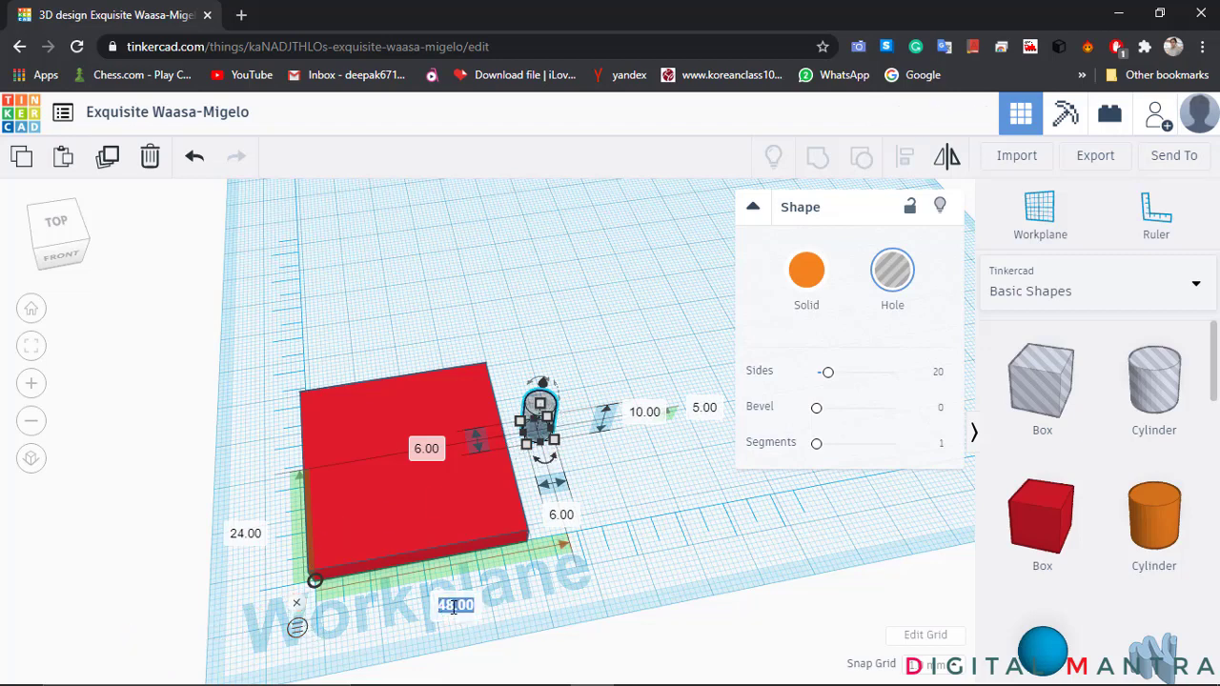
text(10)
key(Return)
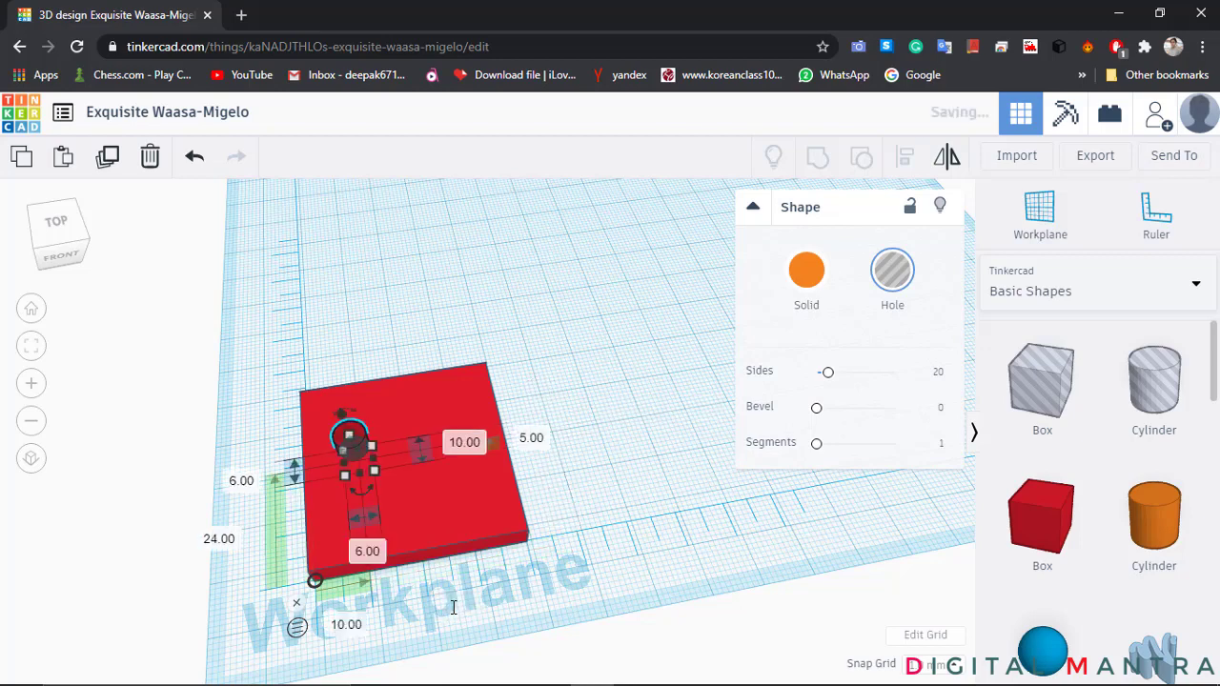
click(227, 536)
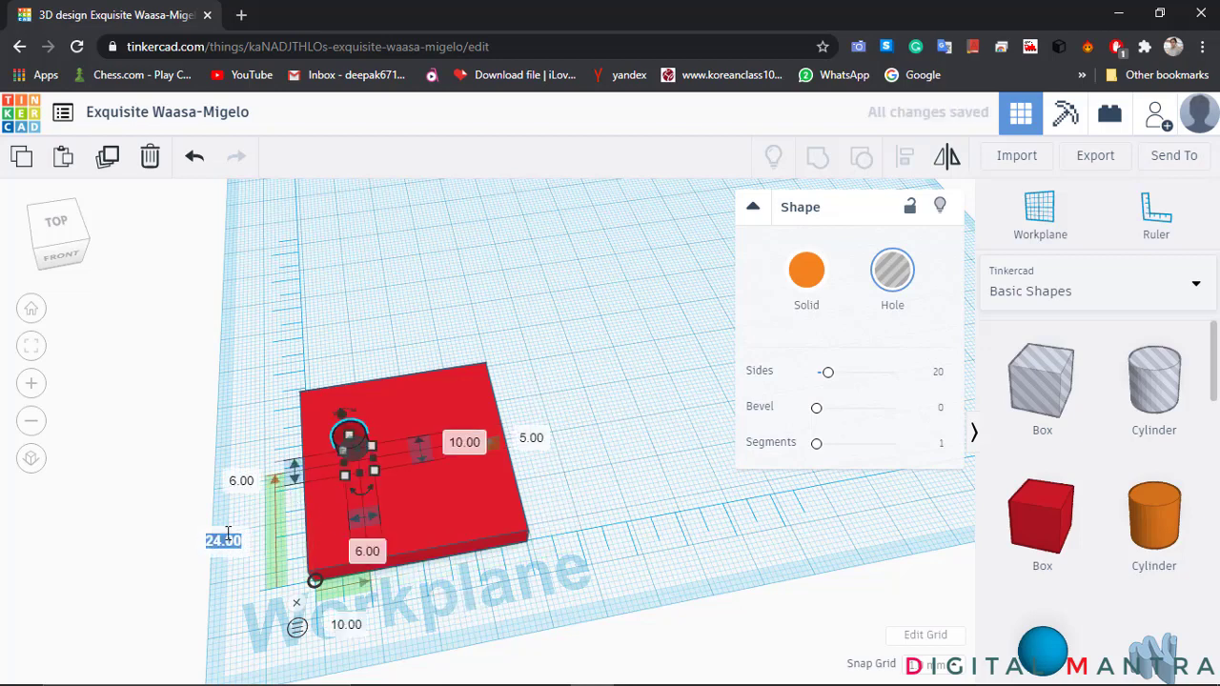
text(10)
key(Return)
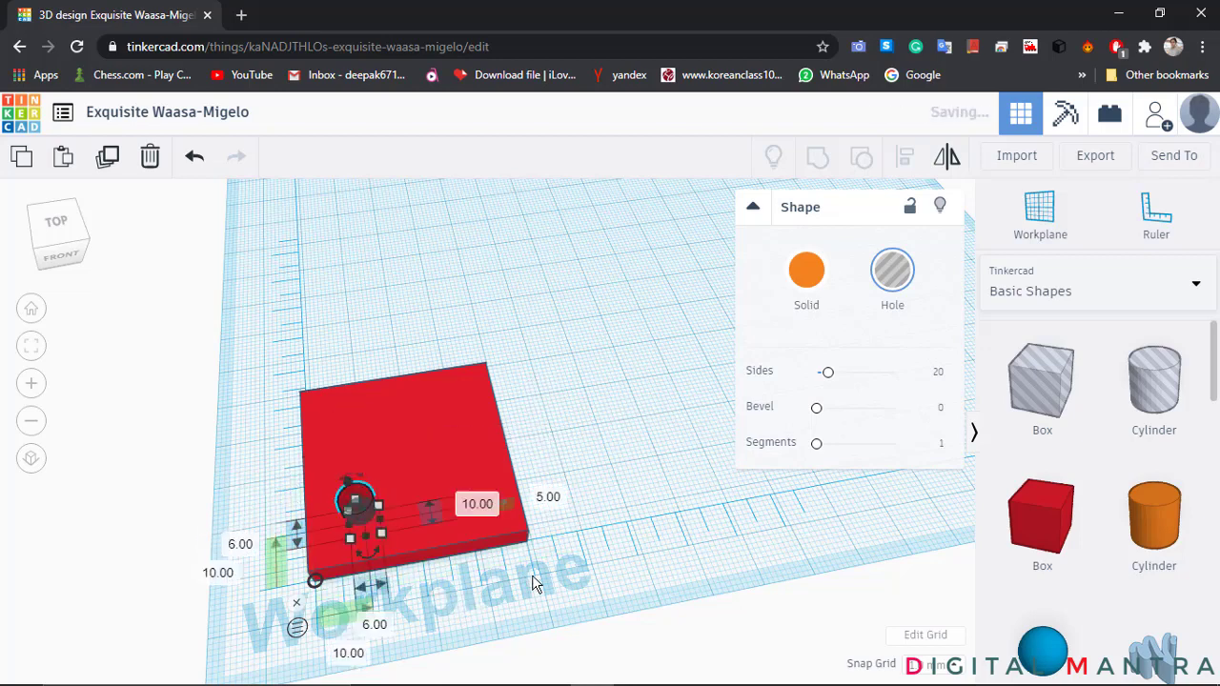
- Duplicate the cylinder hole and shift the copy sideways to 30 mm across from the ruler origin, keeping it 10 mm back
right_drag(433, 608, 270, 470)
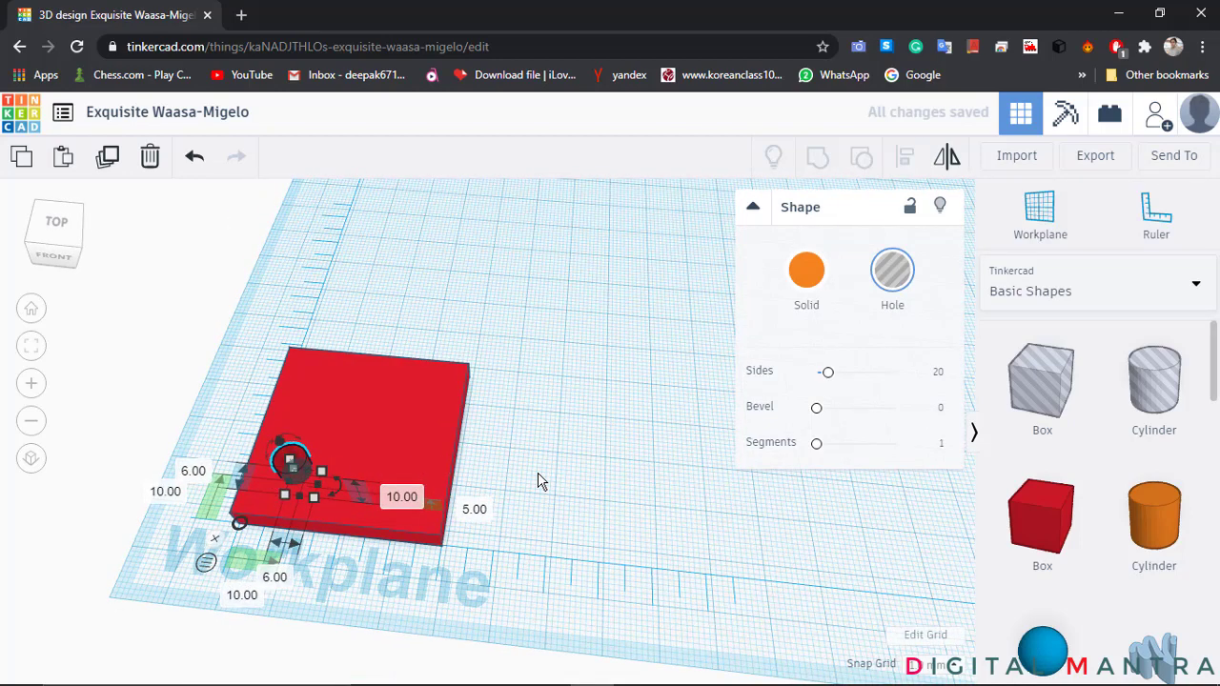
mouse_move(540, 483)
right_down()
mouse_move(553, 493)
mouse_move(530, 479)
right_up()
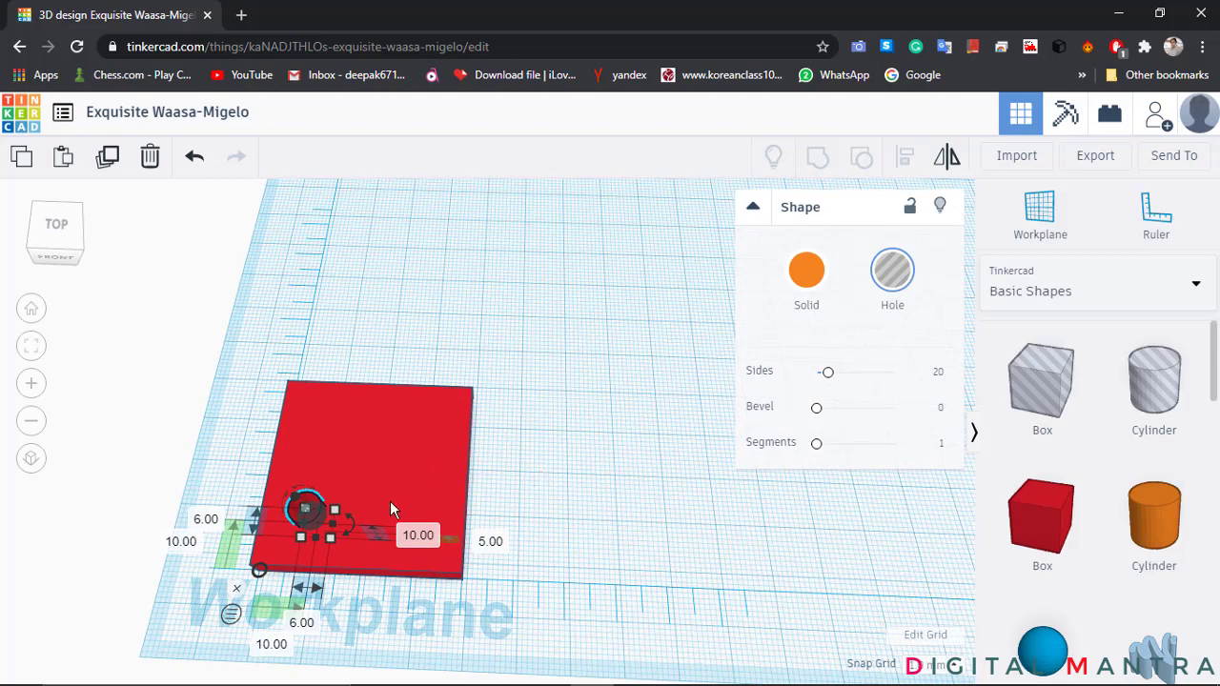
click(307, 511)
click(313, 517)
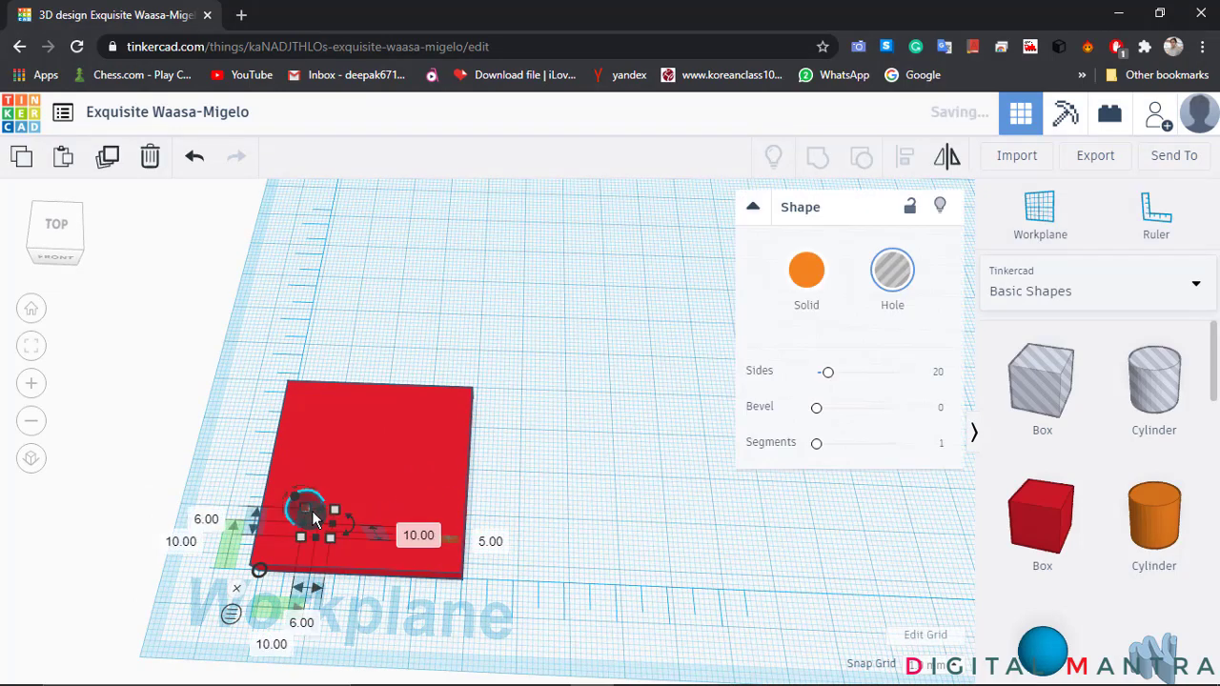
key(shift+Right)
key(shift+Right)
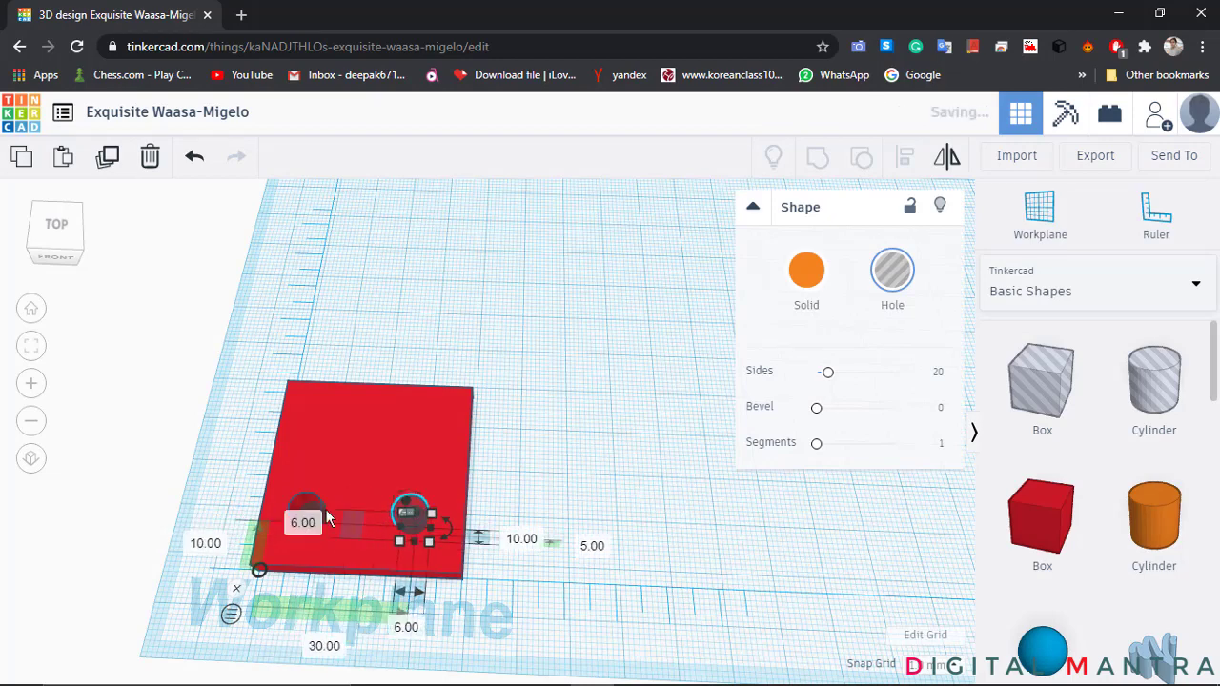
- Set the copied cylinder hole's midpoint to 30 mm across from the ruler origin and deselect it
click(324, 647)
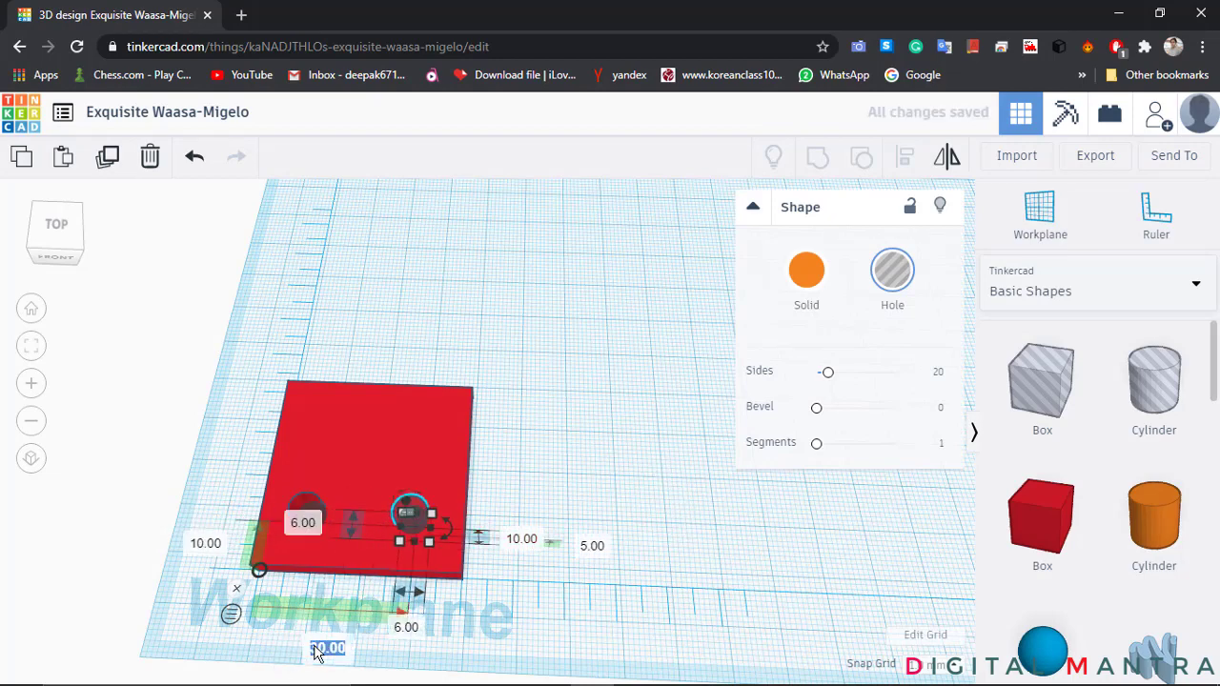
text(30)
key(Return)
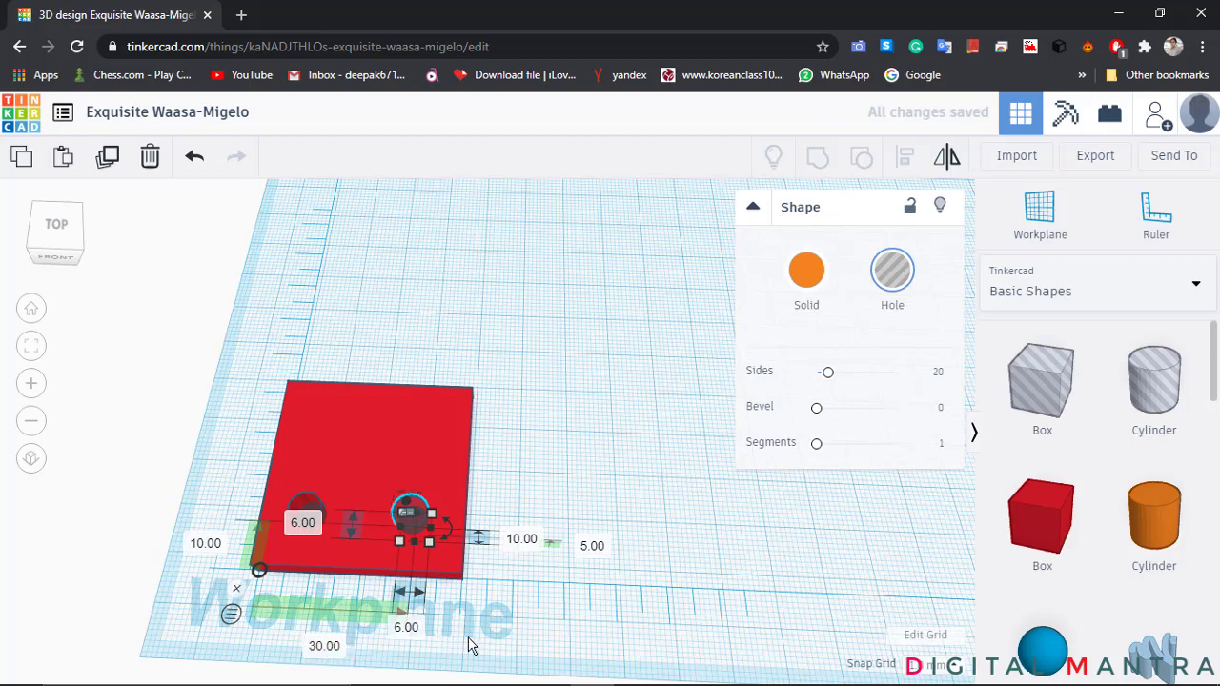
click(519, 622)
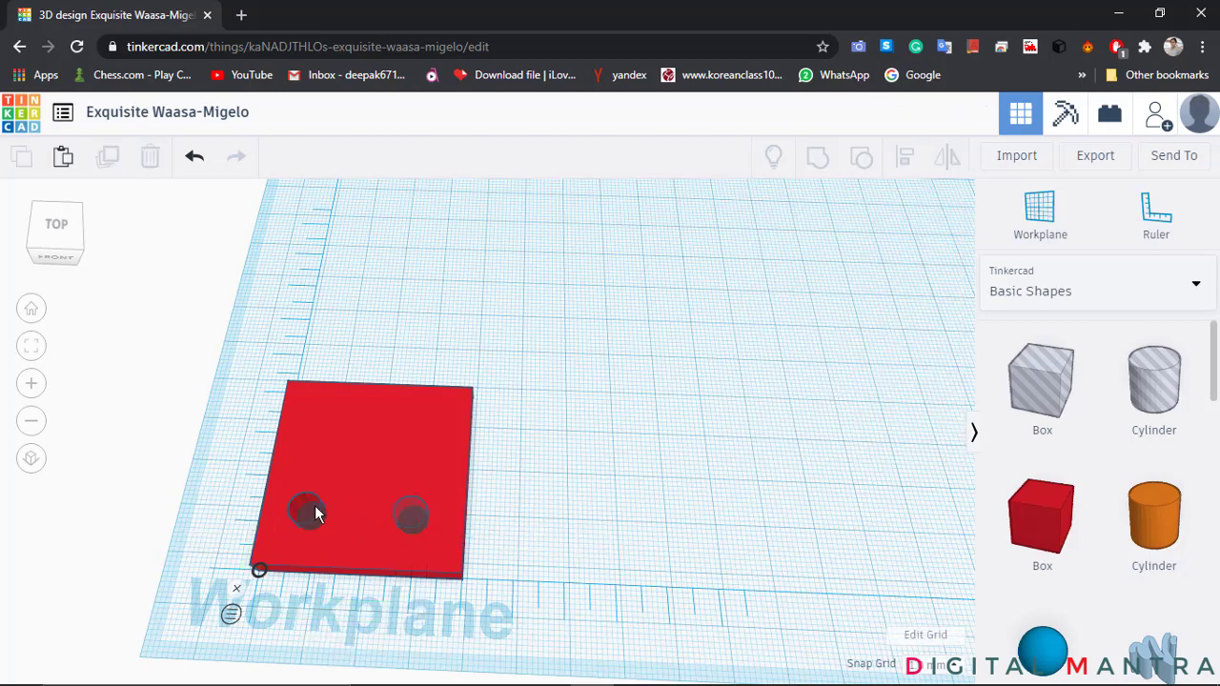
- Try shifting both front cylinder holes together to 30 mm back from the ruler origin
click(312, 511)
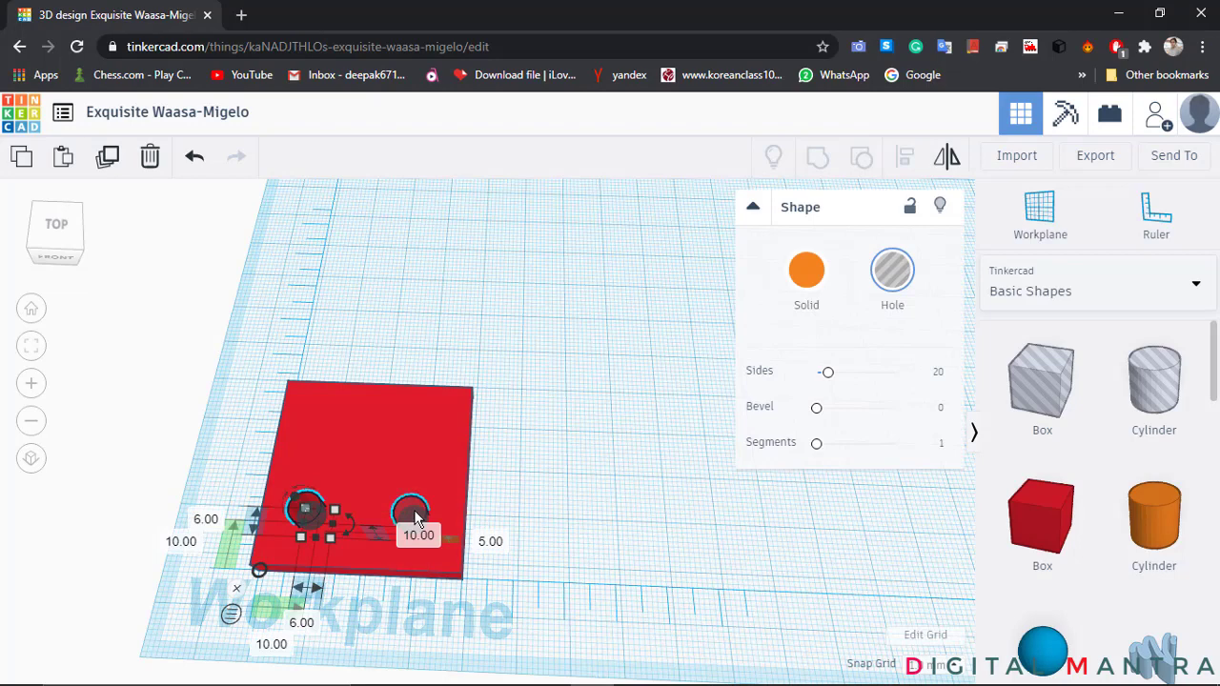
shift+click(411, 513)
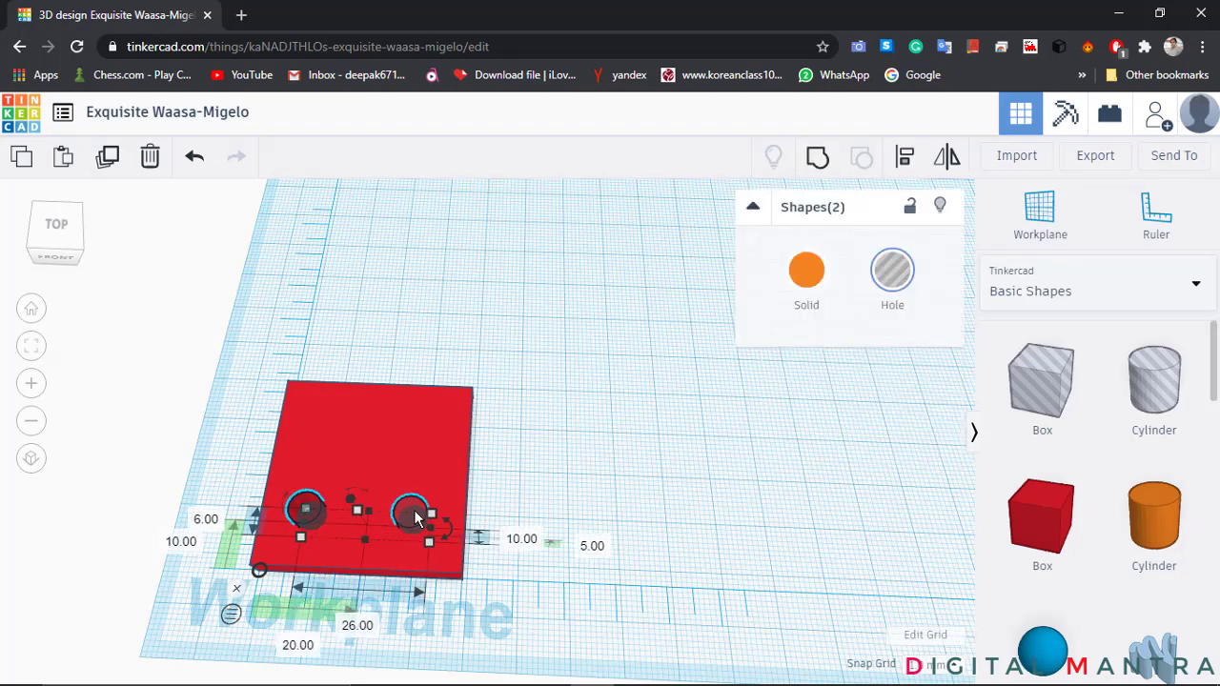
key(shift+Up)
key(shift+Up)
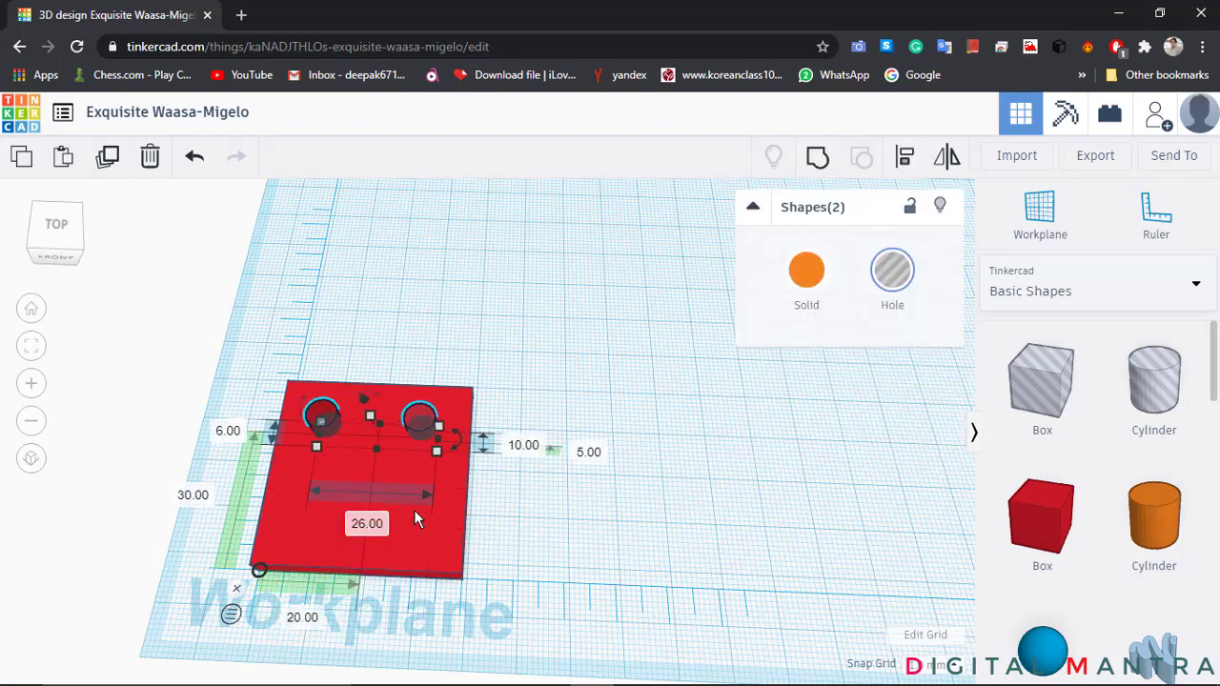
- Undo the backward shift of the two cylinder holes and clear the plate selection
click(414, 510)
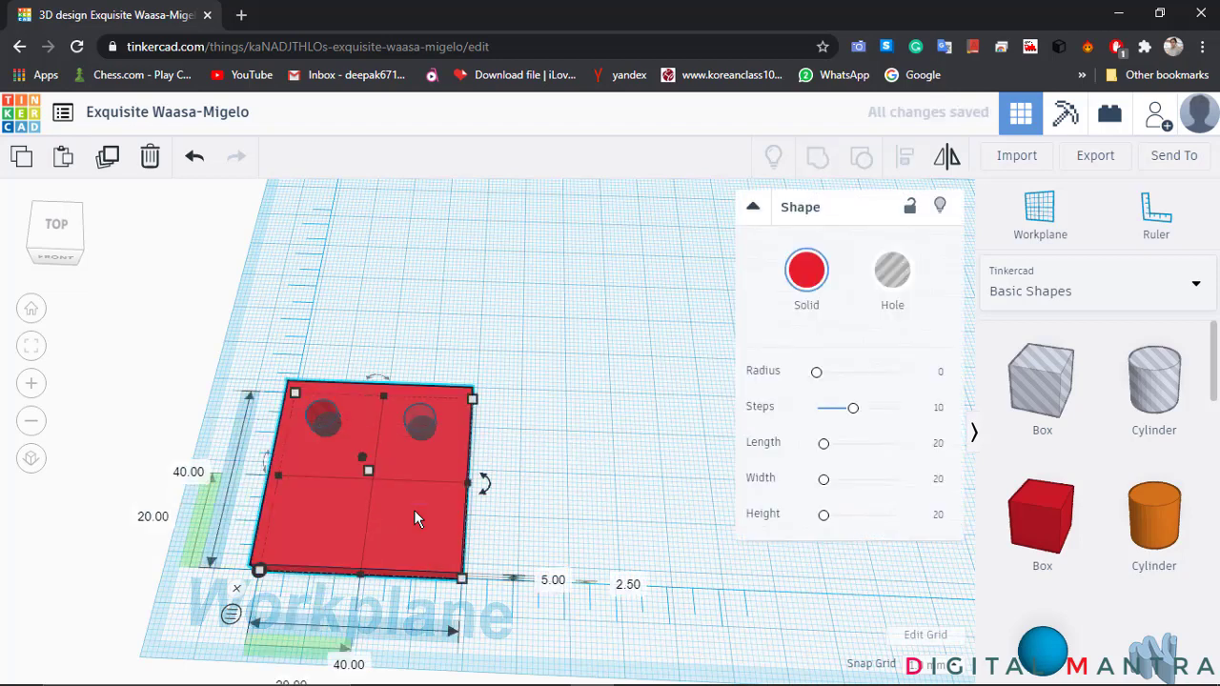
key(ctrl+z)
key(ctrl+z)
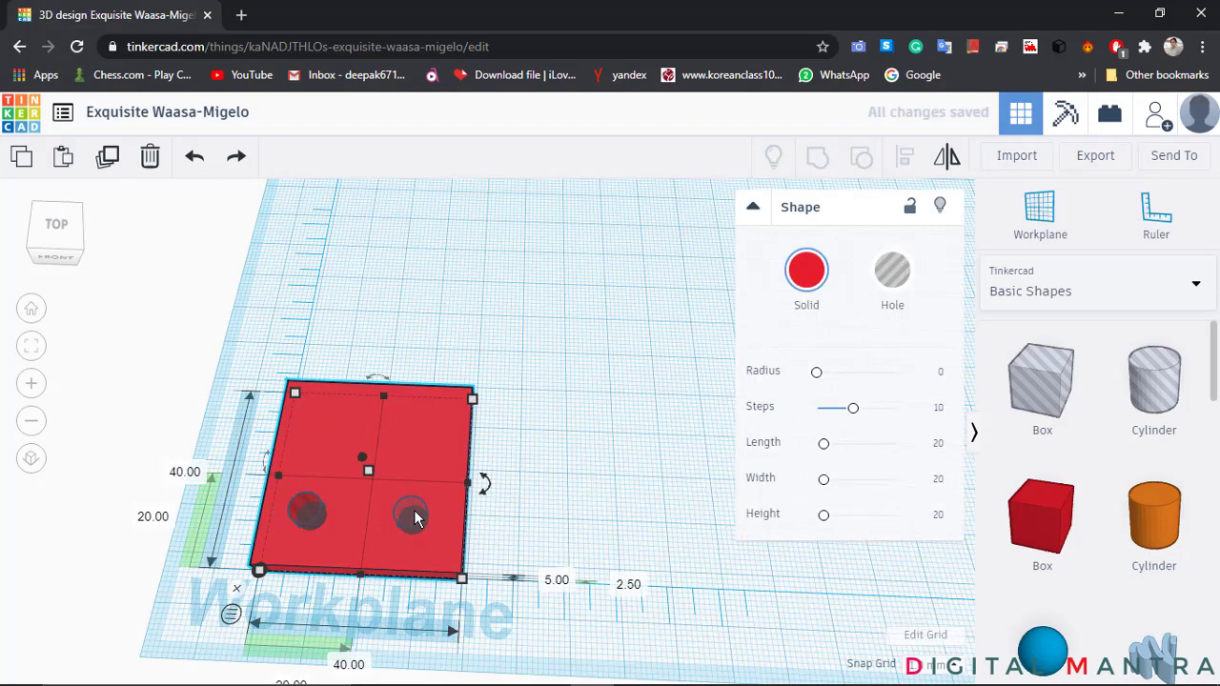
click(597, 371)
- Duplicate the front-left cylinder hole, set the copy's midpoint 30 mm back from the ruler origin, and deselect it
click(413, 513)
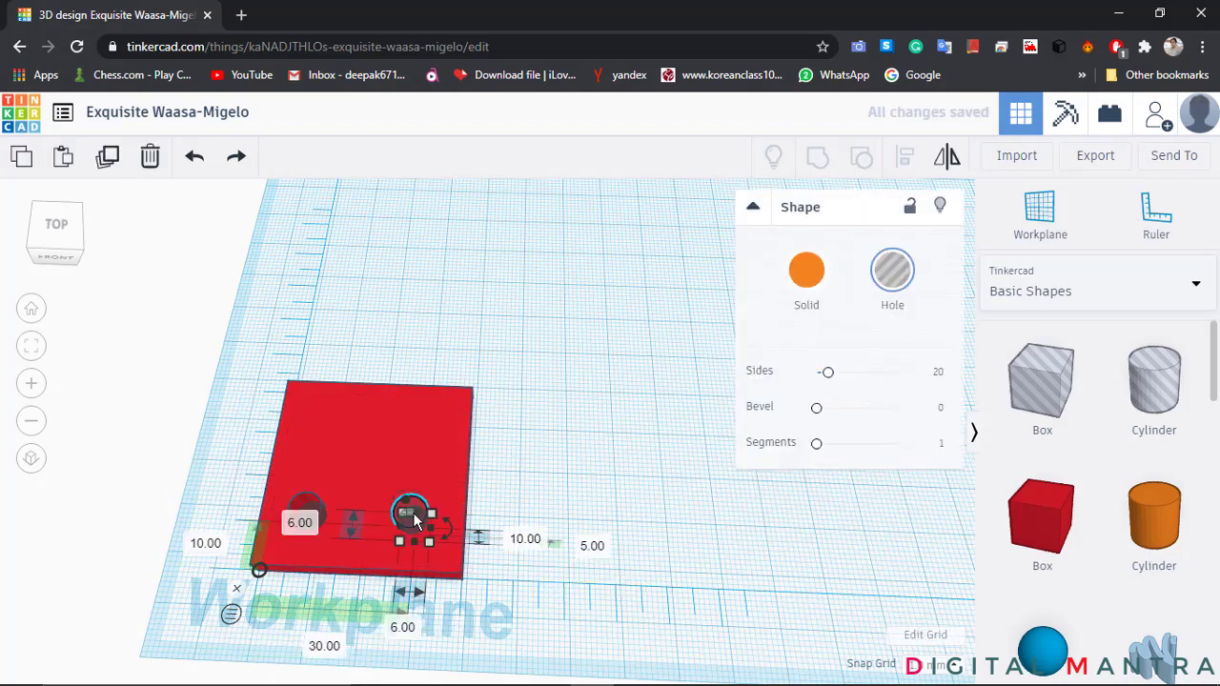
click(311, 513)
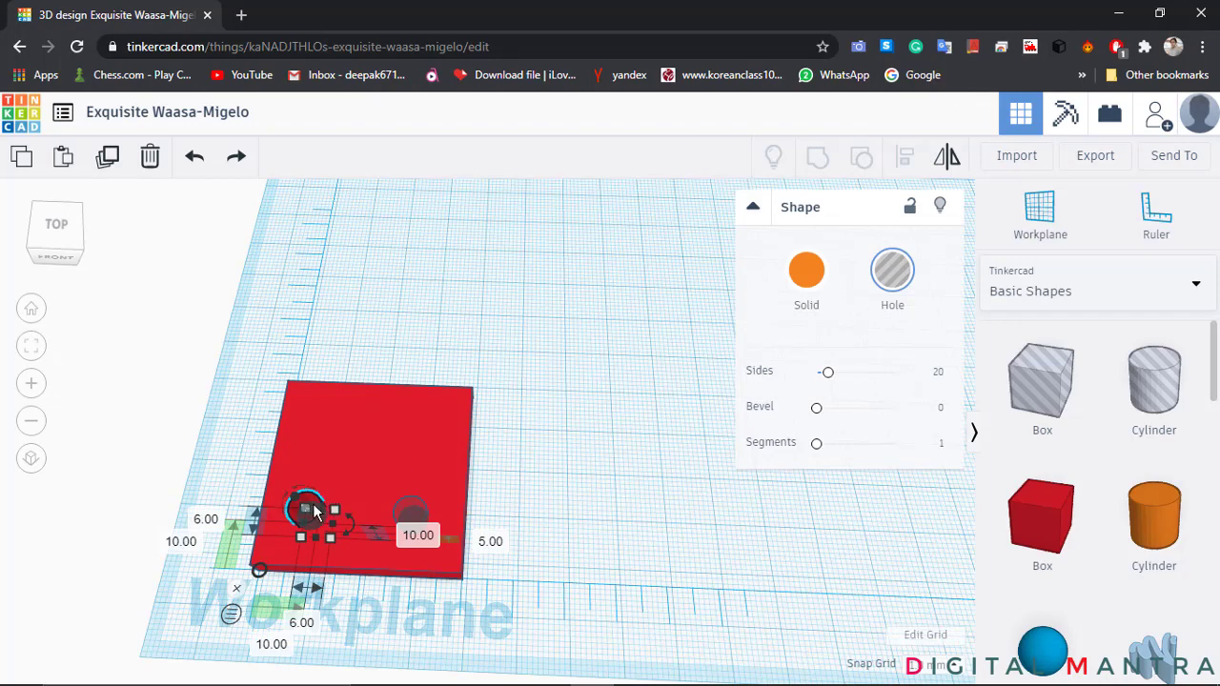
click(556, 308)
click(308, 503)
click(106, 156)
click(181, 542)
text(30)
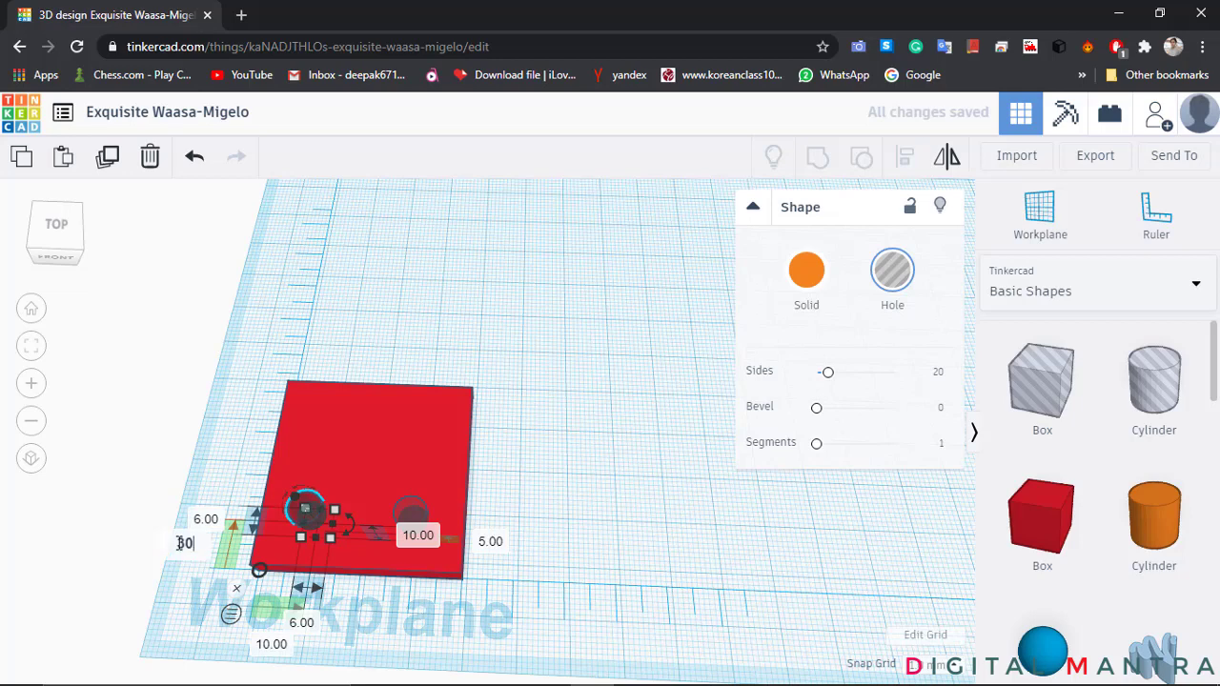
key(Return)
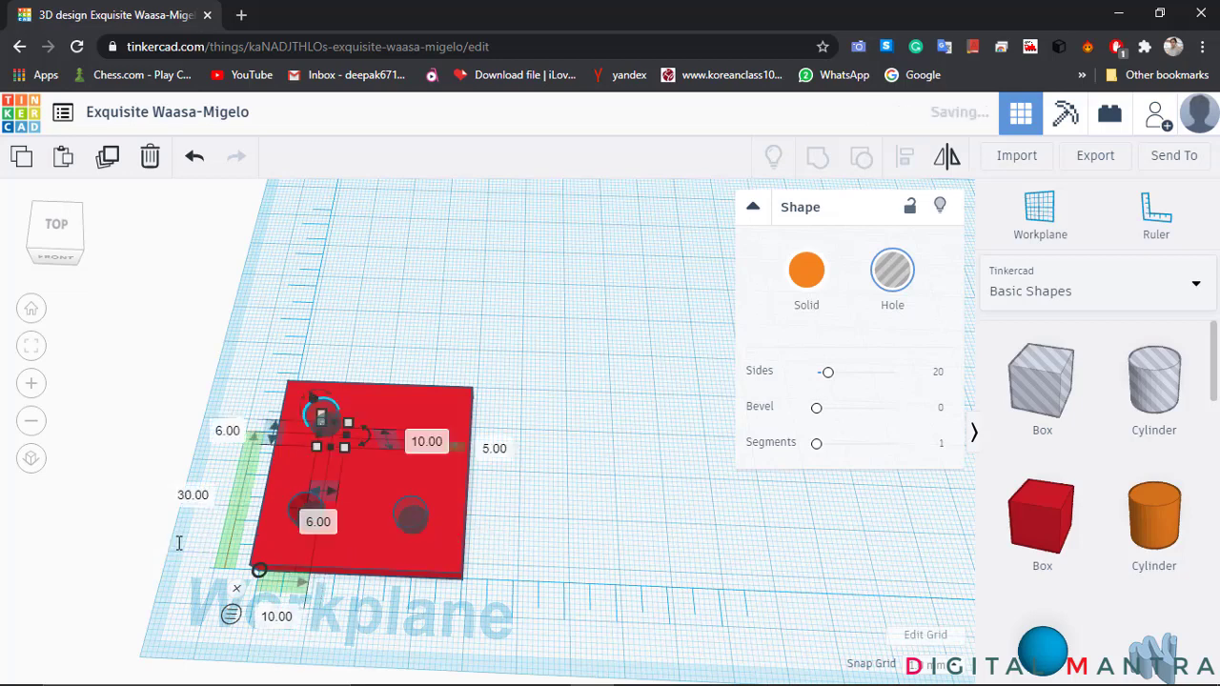
click(541, 338)
- Duplicate the front-right cylinder hole, set the copy's midpoint 30 mm back from the ruler origin, and deselect it
click(415, 515)
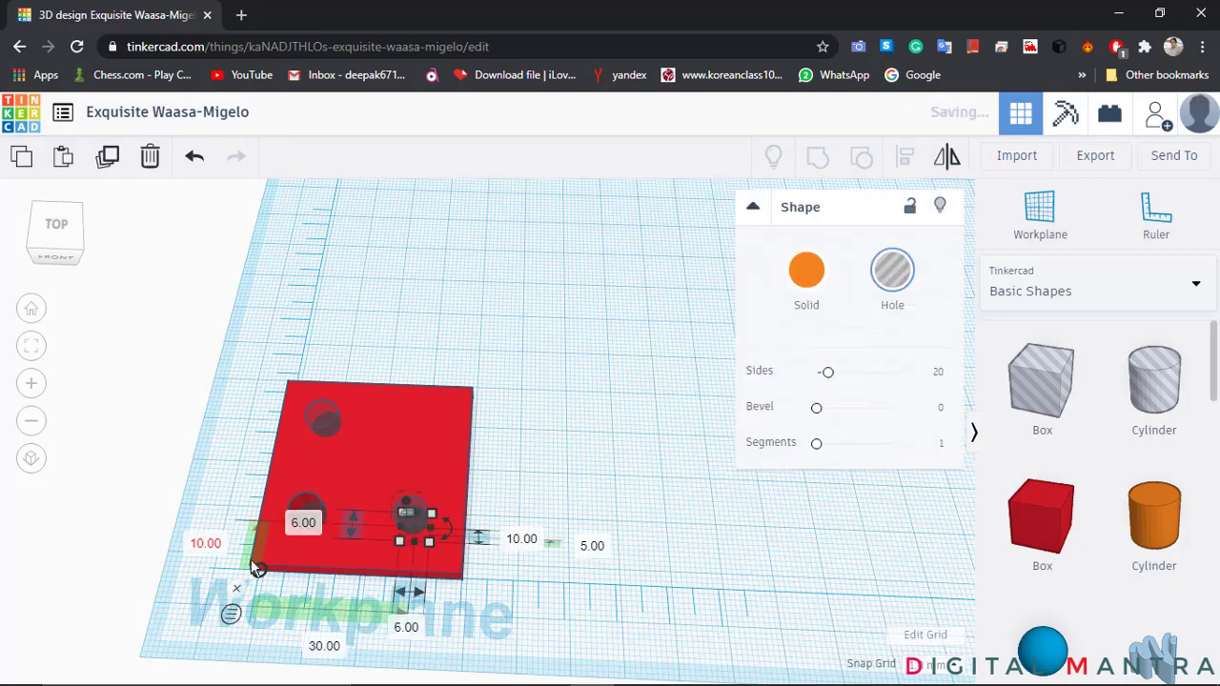
click(206, 543)
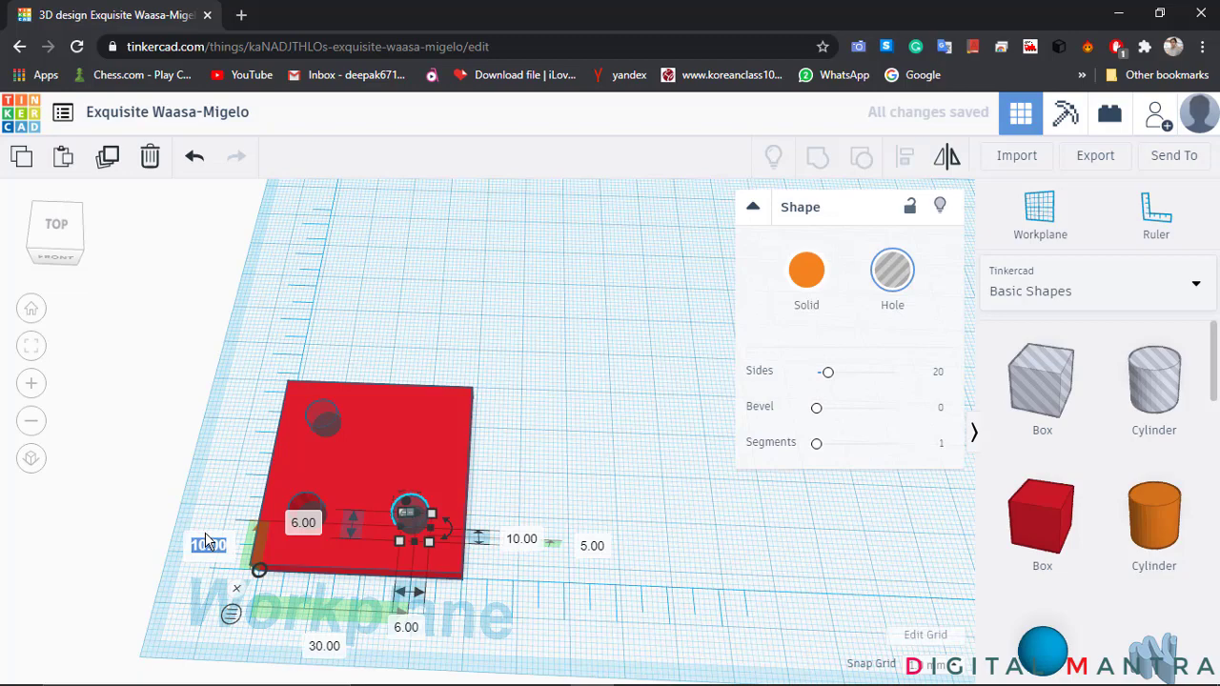
text(30)
key(Return)
click(534, 580)
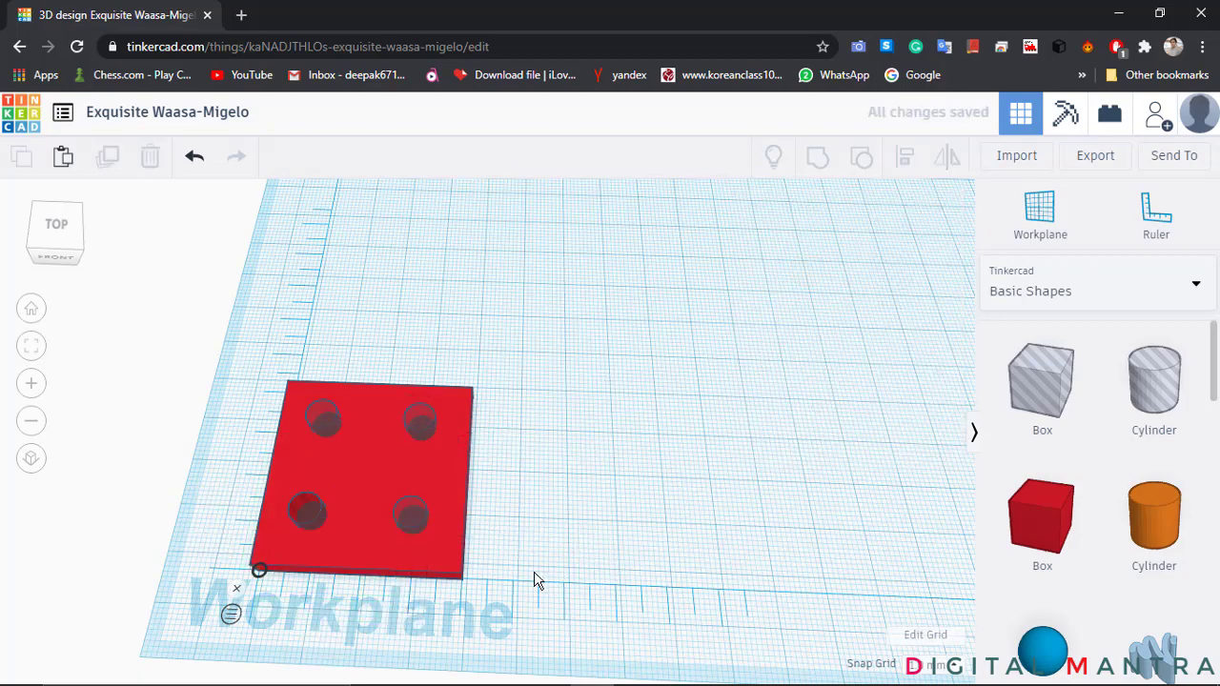
- Group the red plate with its four cylinder holes to cut them through it, and deselect the result
right_drag(533, 579, 634, 557)
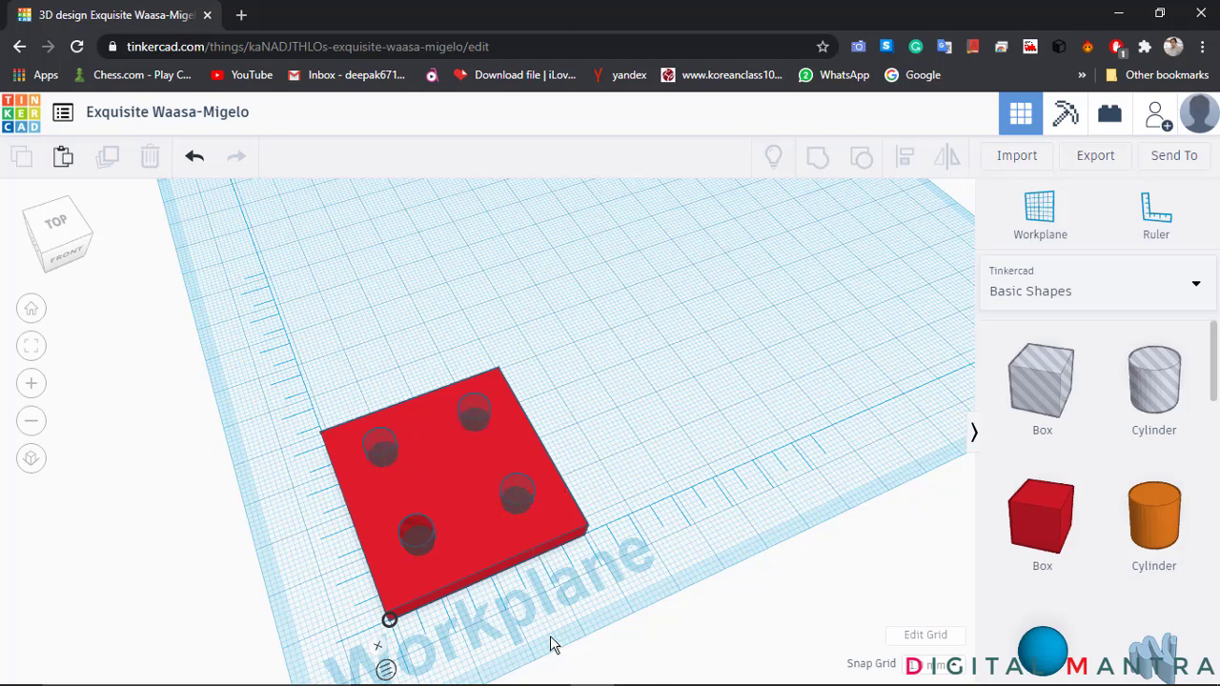
right_drag(553, 645, 338, 312)
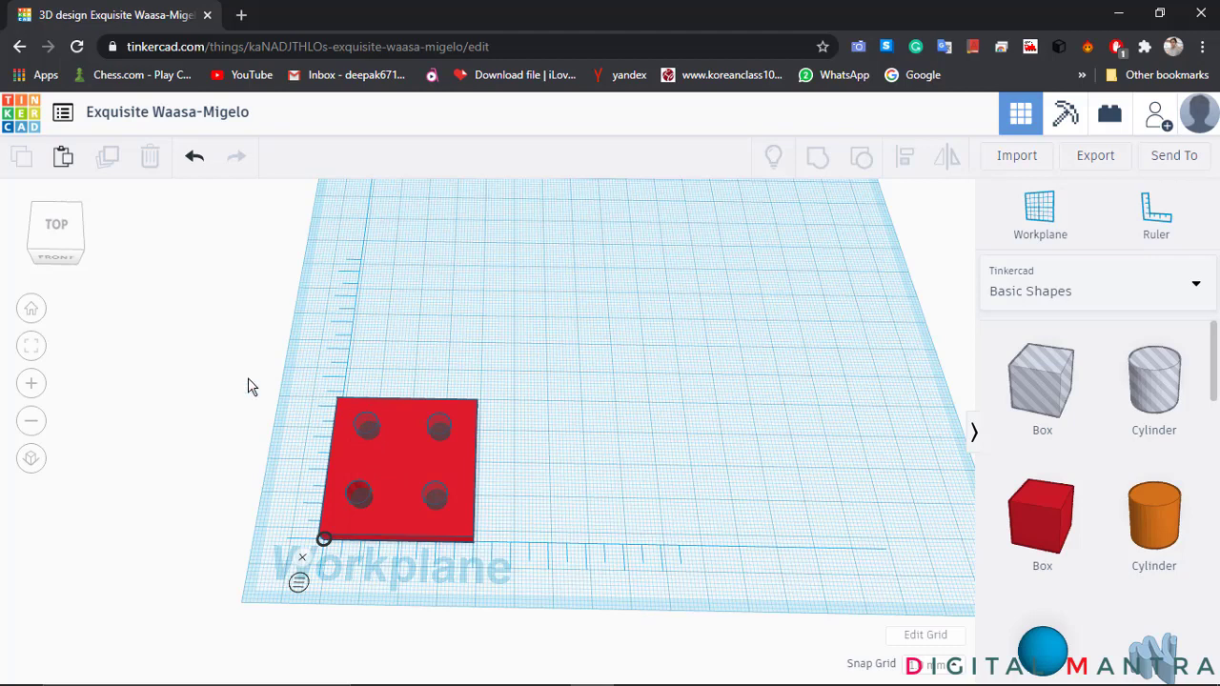
drag(220, 365, 619, 618)
click(817, 160)
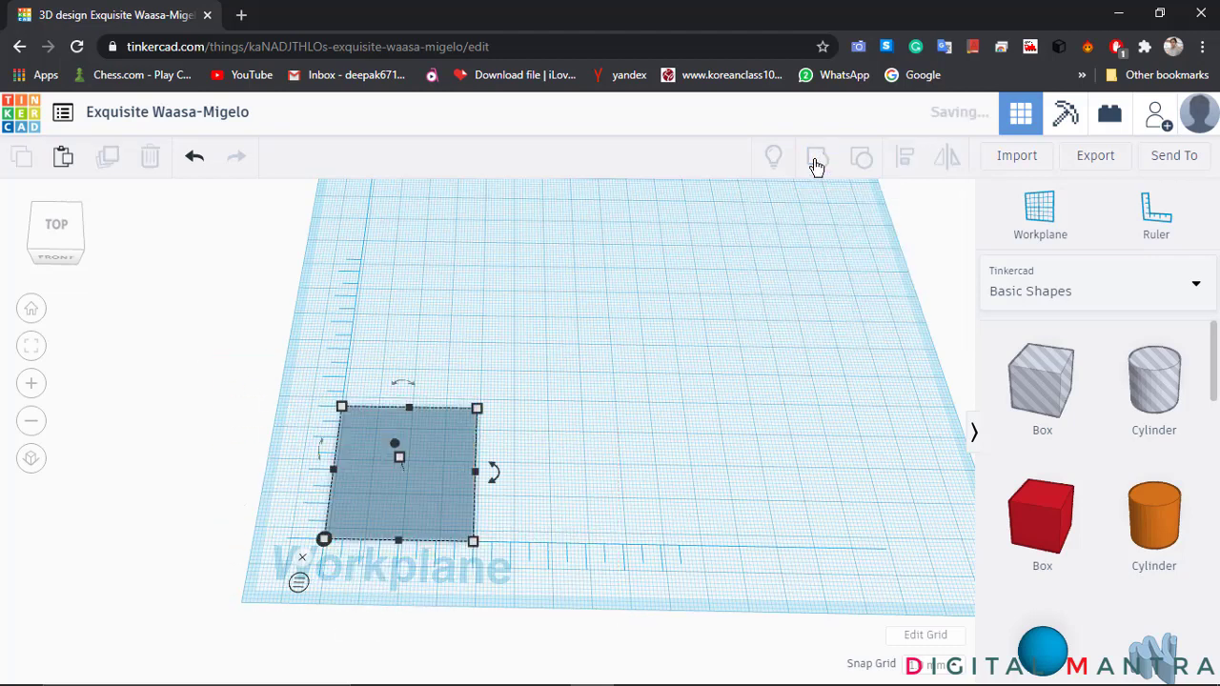
click(600, 461)
mouse_move(600, 462)
right_down()
mouse_move(562, 432)
mouse_move(610, 460)
right_up()
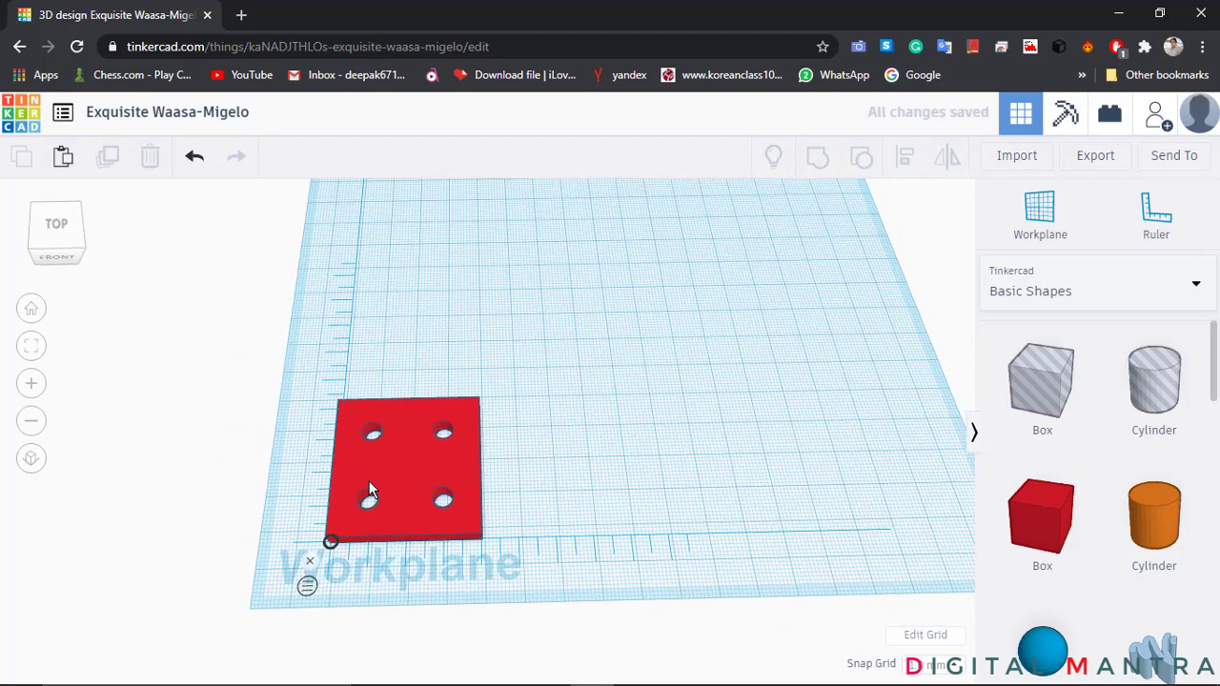
- Move the drilled plate away from the ruler origin to about 68 mm across and 46 mm back
drag(409, 461, 552, 378)
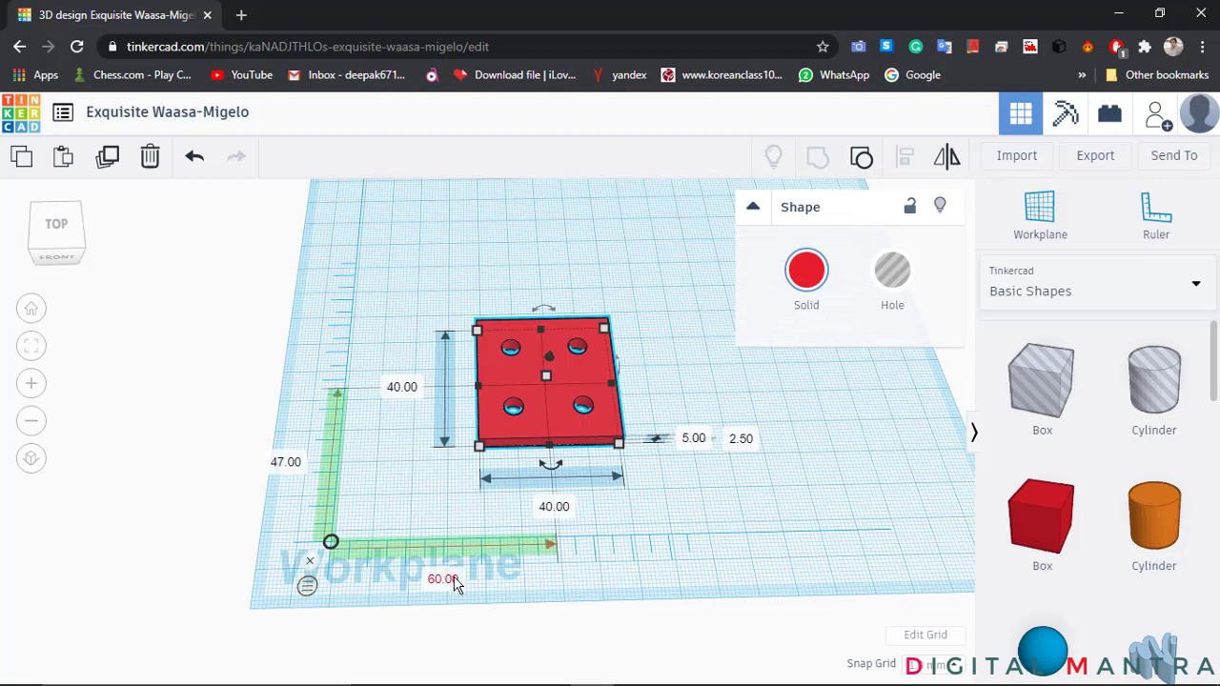
drag(530, 416, 449, 415)
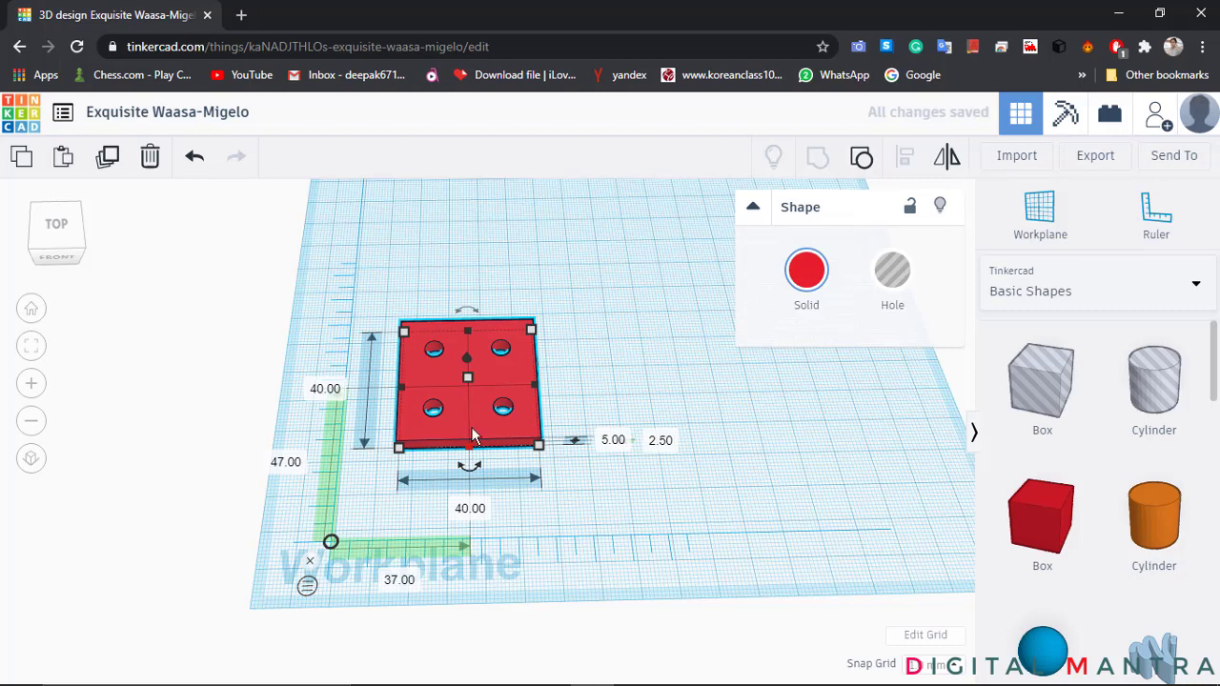
drag(488, 416, 597, 416)
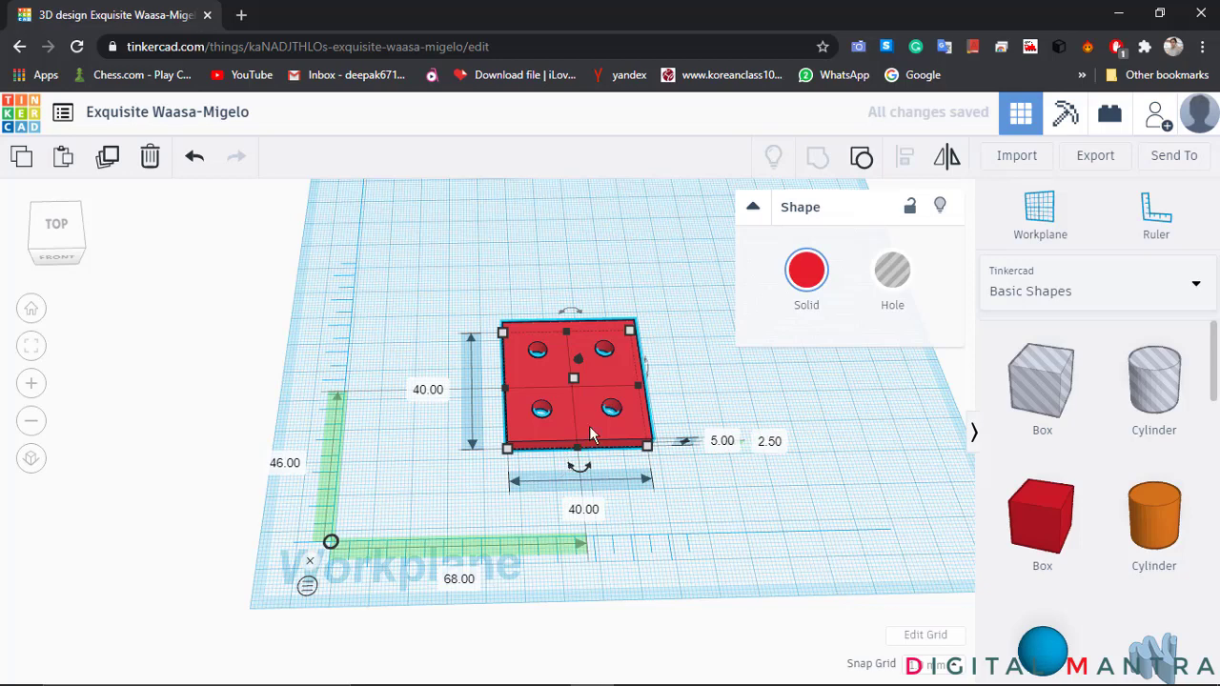
- Examine the drilled plate and its ruler dimensions from several angles and distances
scroll(590, 426, down, 3)
right_drag(646, 499, 627, 480)
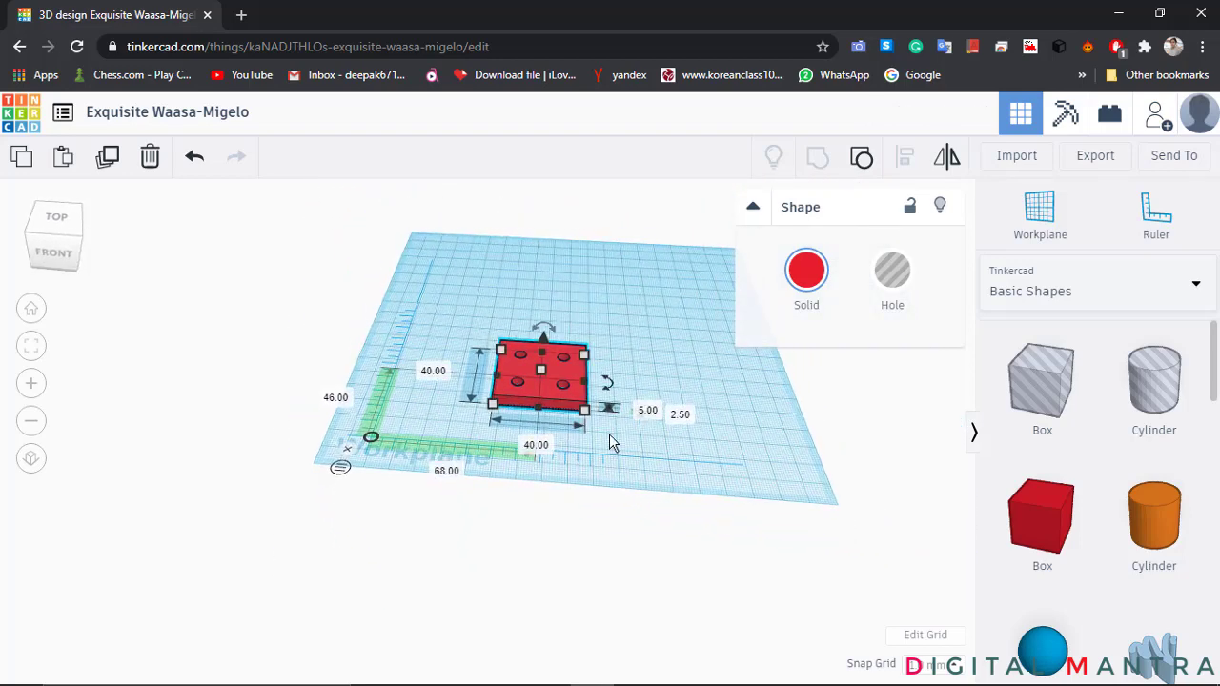
scroll(540, 374, up, 3)
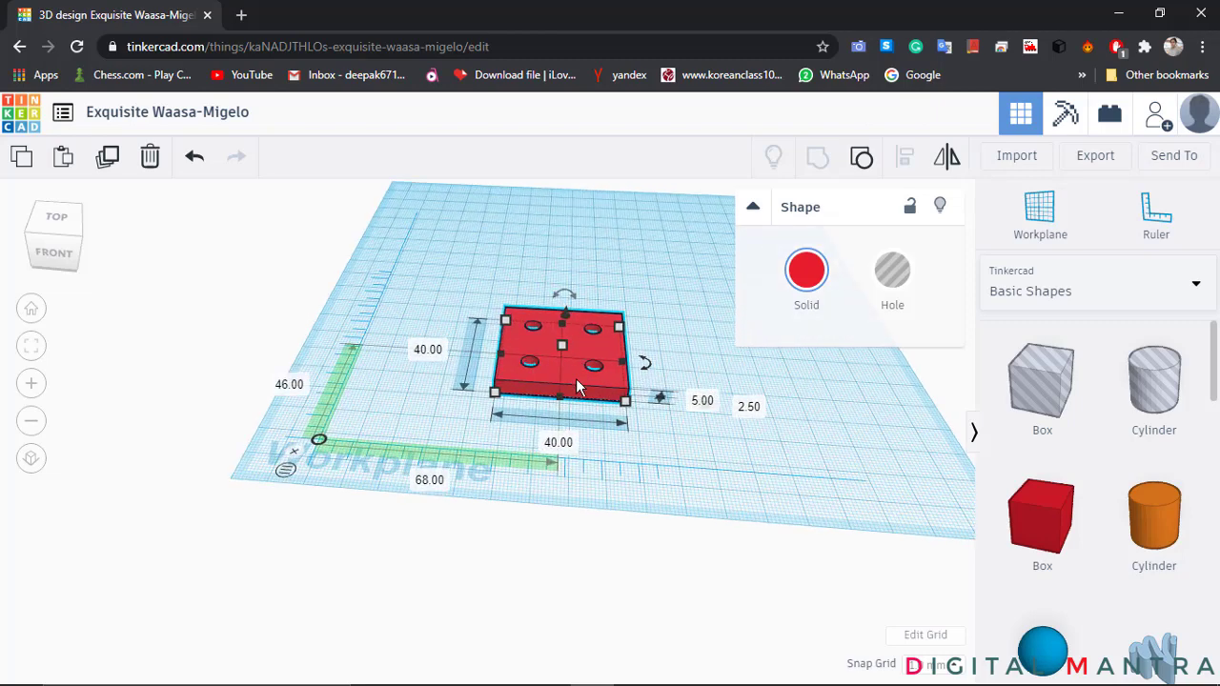
middle_drag(575, 378, 585, 391)
scroll(586, 390, up, 2)
right_drag(586, 390, 595, 425)
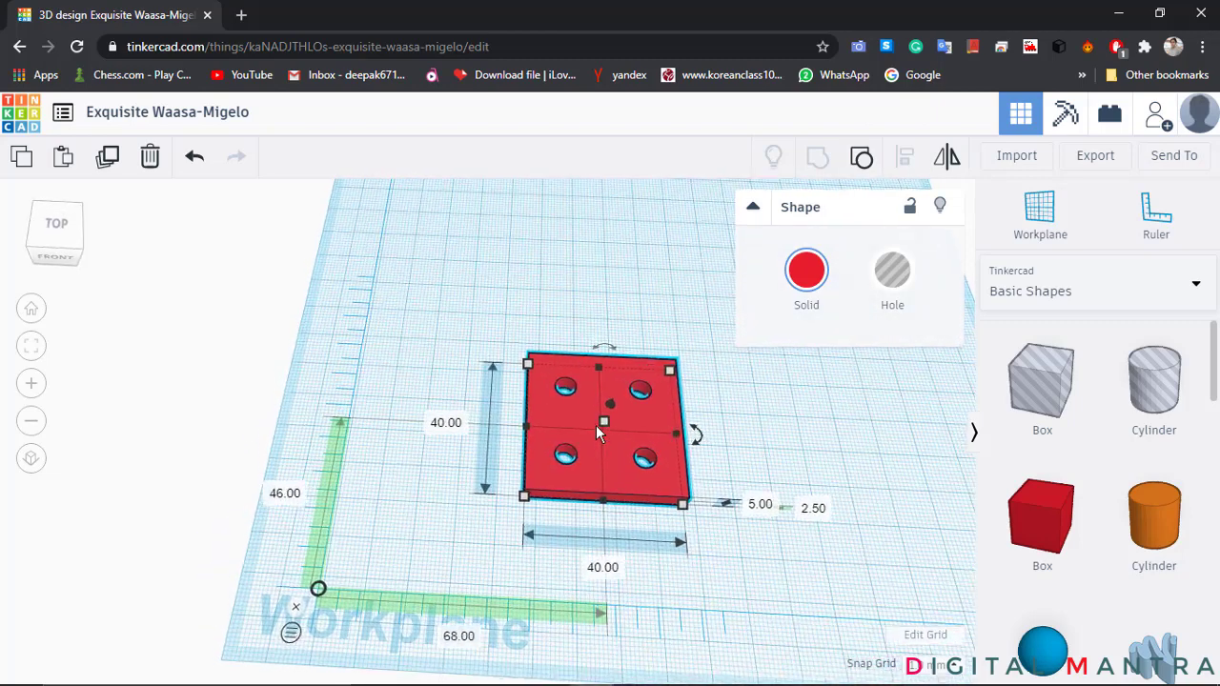
scroll(596, 425, down, 2)
right_drag(700, 413, 624, 379)
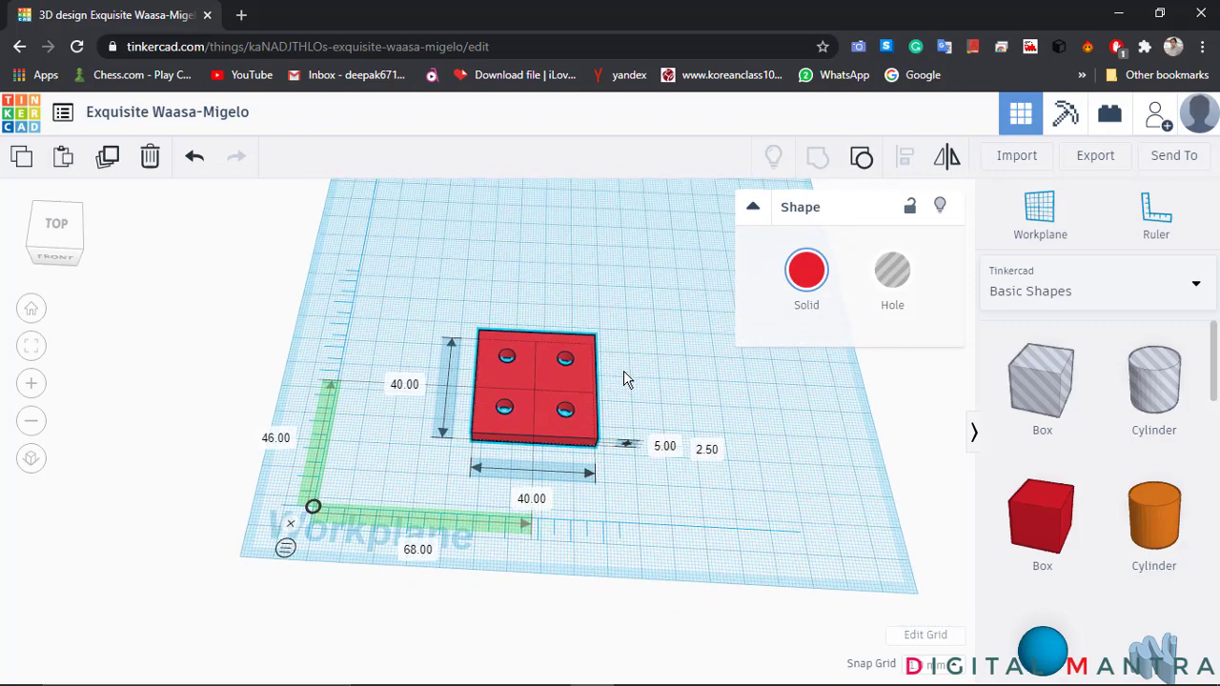
right_drag(662, 512, 729, 534)
scroll(1215, 356, down, 5)
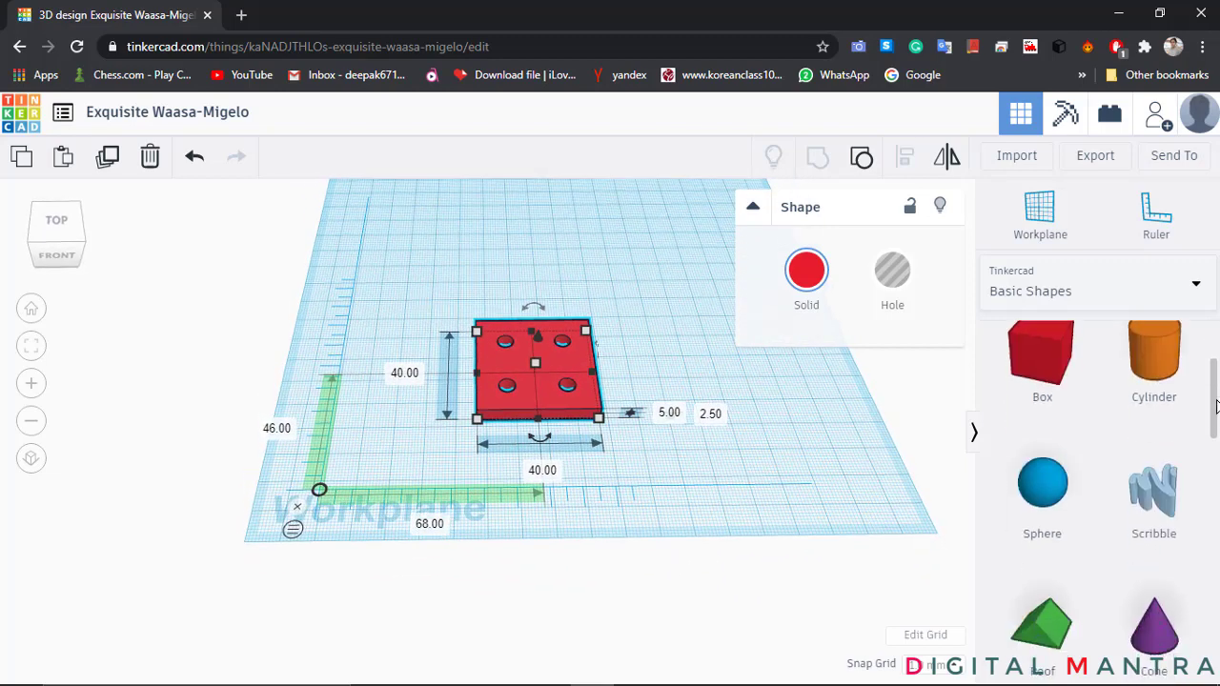
scroll(1214, 348, up, 5)
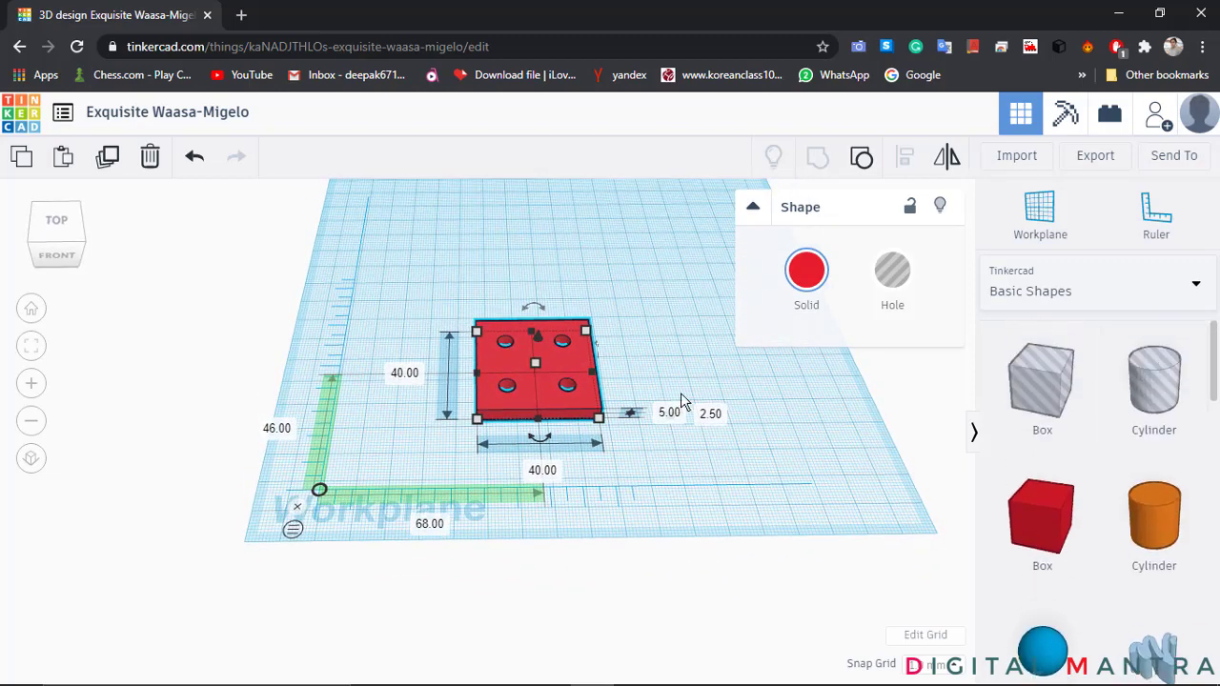
scroll(552, 388, up, 3)
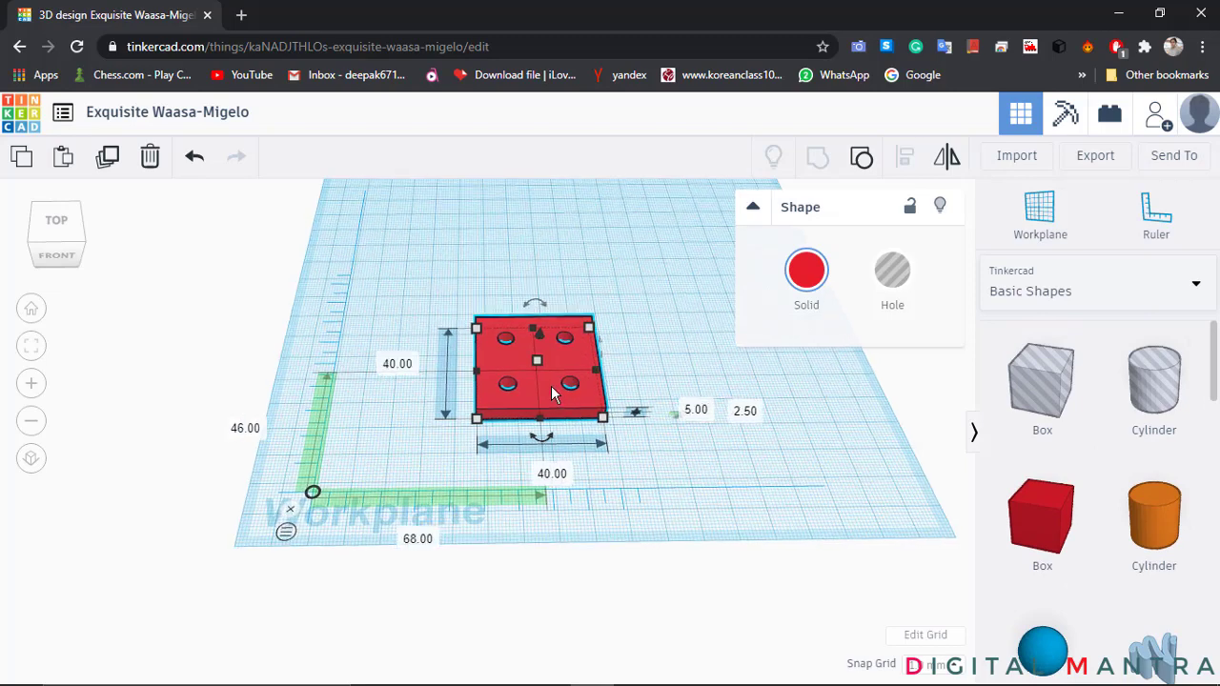
scroll(564, 349, down, 3)
middle_drag(563, 349, 574, 385)
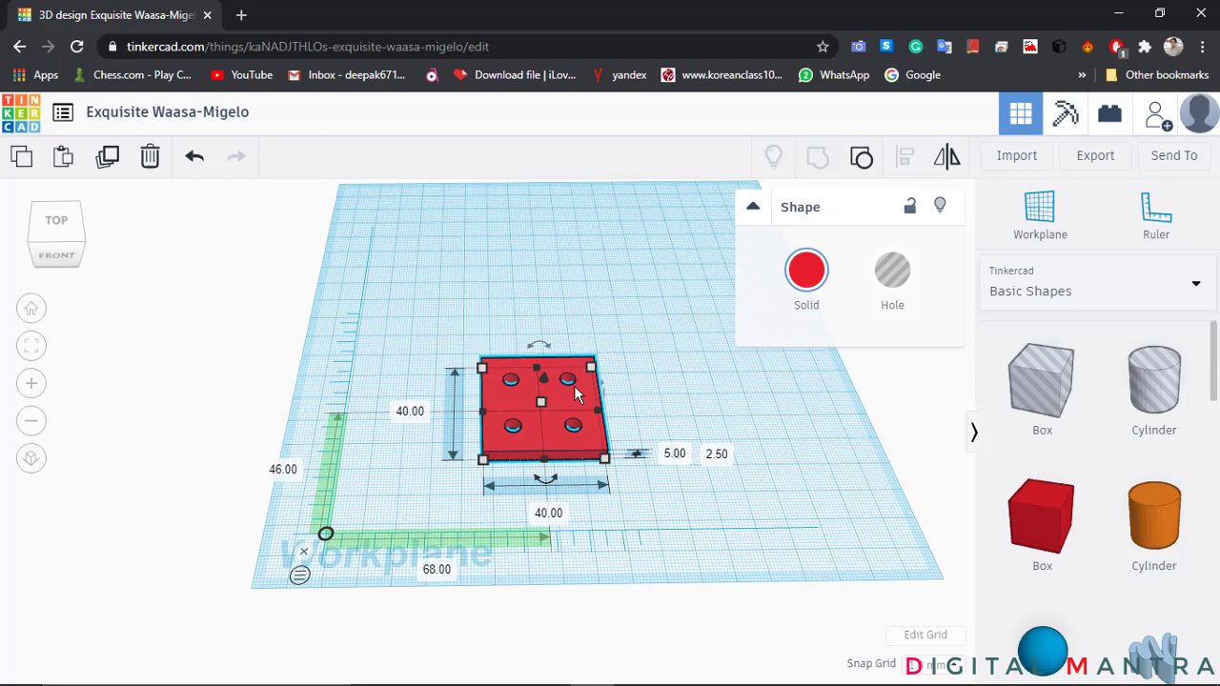